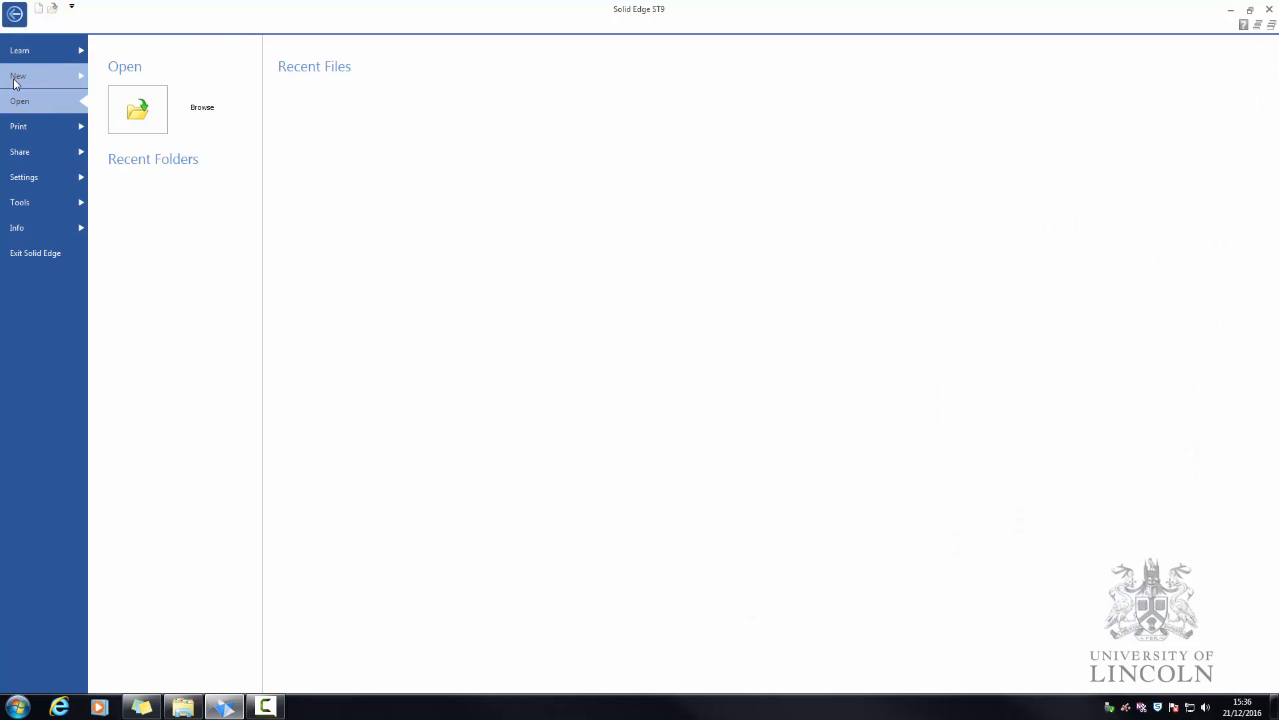
Create a new part document from the ISO Metric Part template.
mouse_move(16, 83)
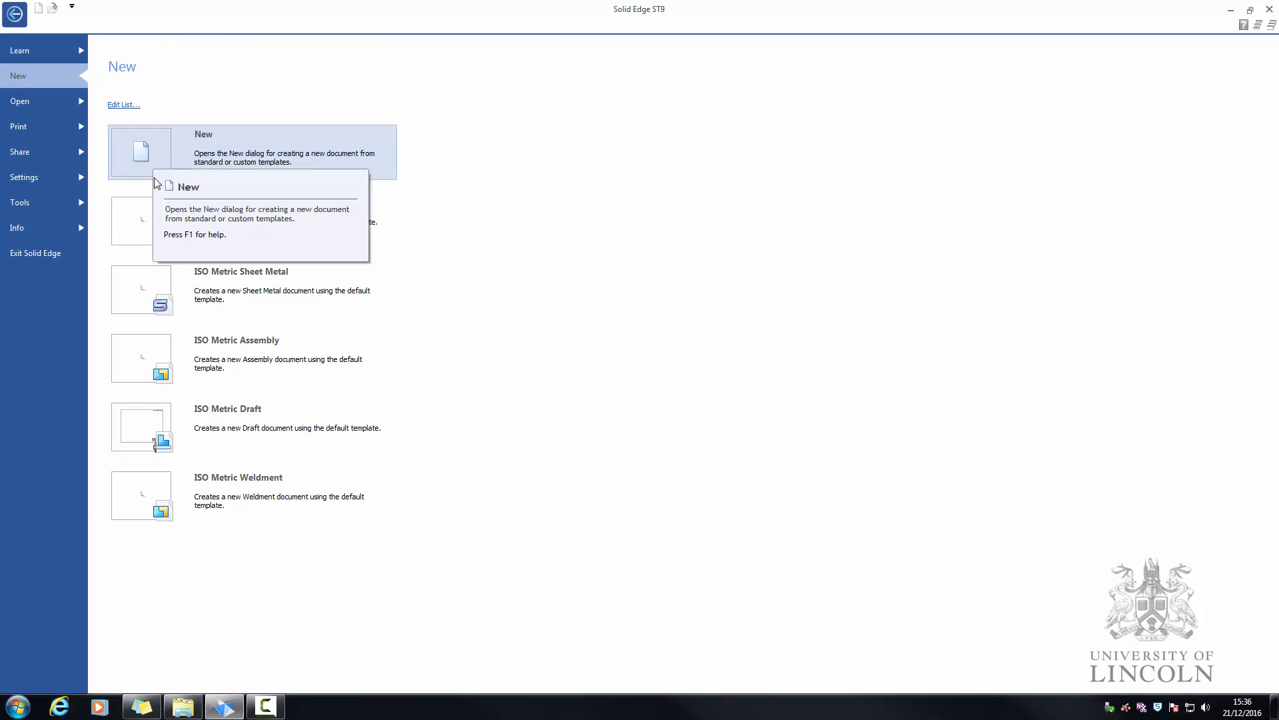
mouse_move(158, 218)
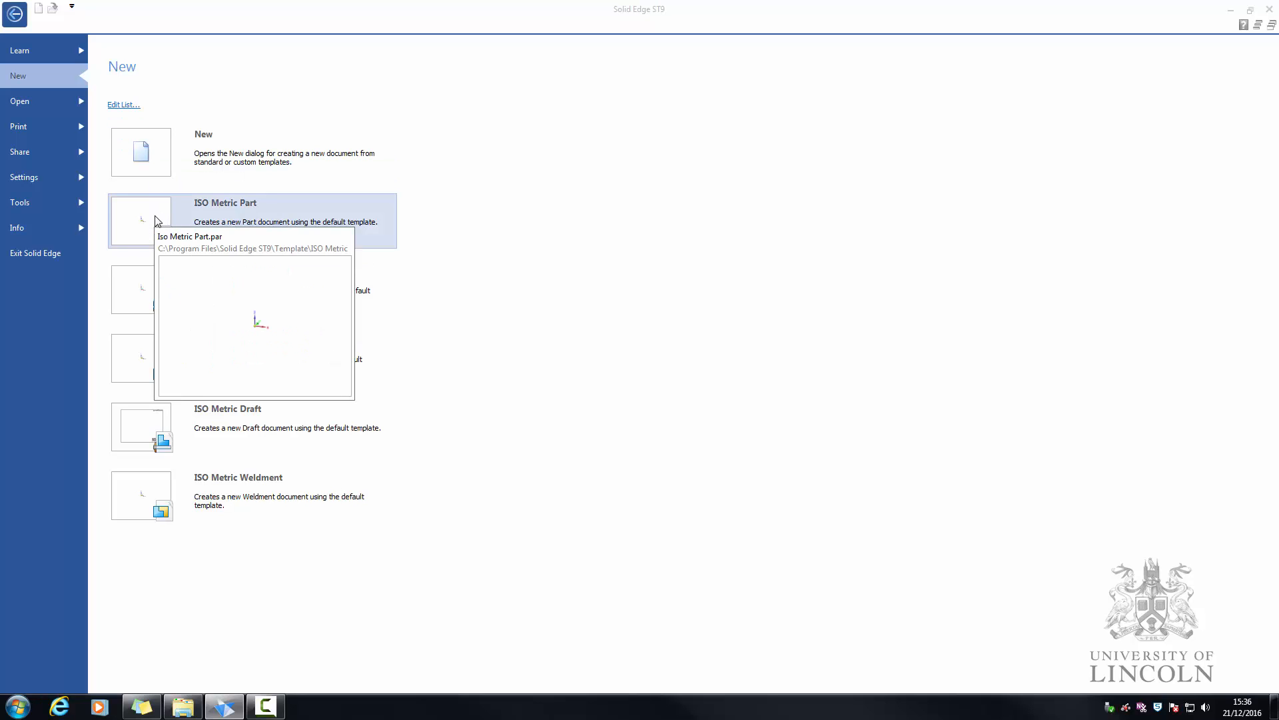
click(155, 216)
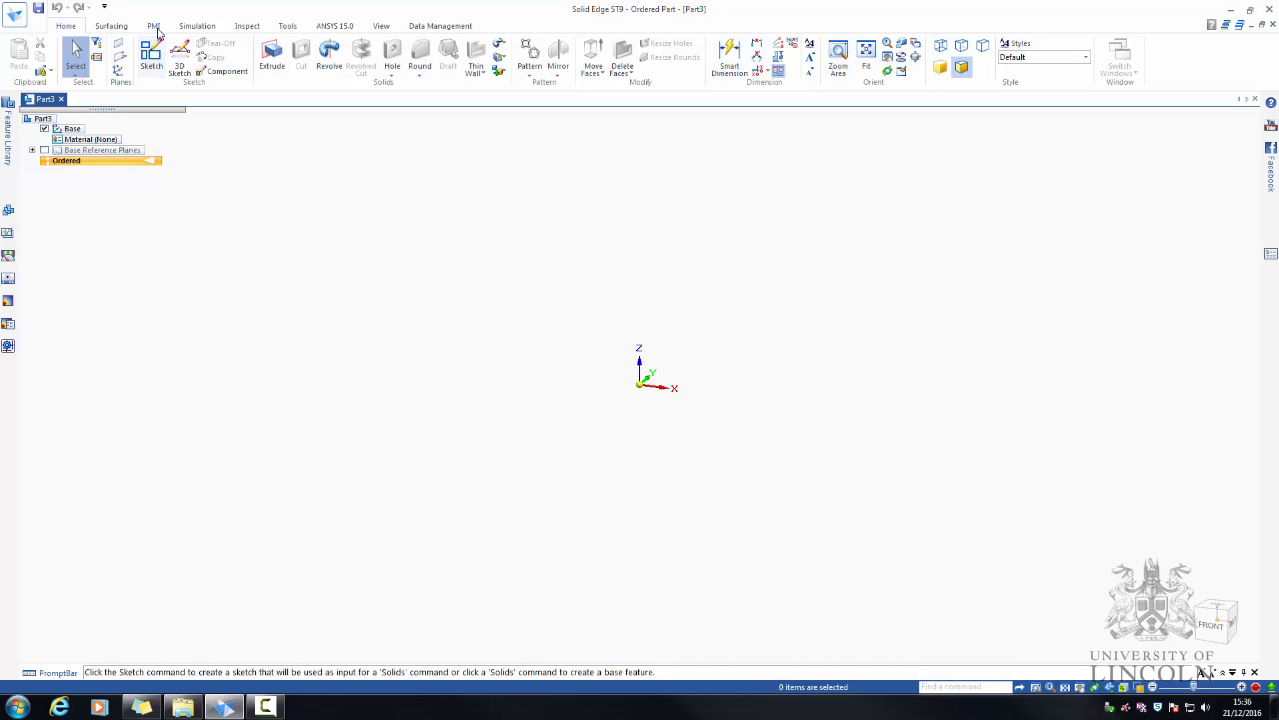
click(383, 26)
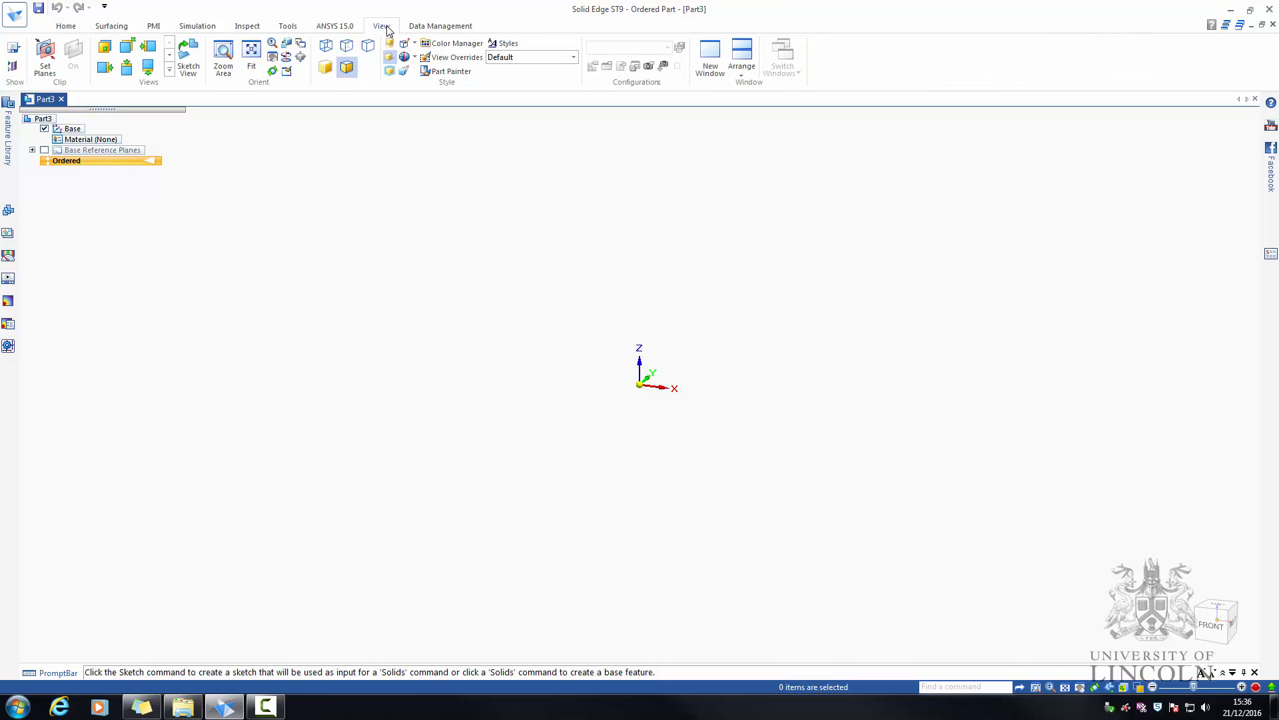
click(287, 26)
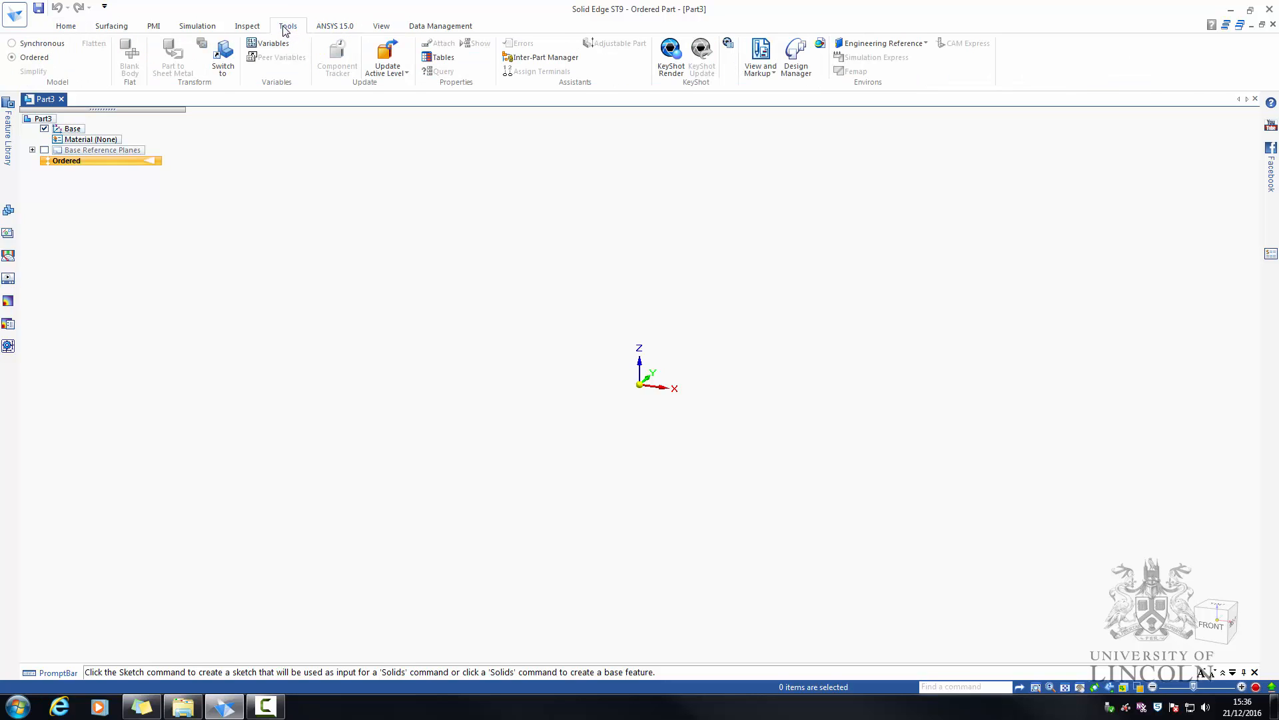
click(248, 27)
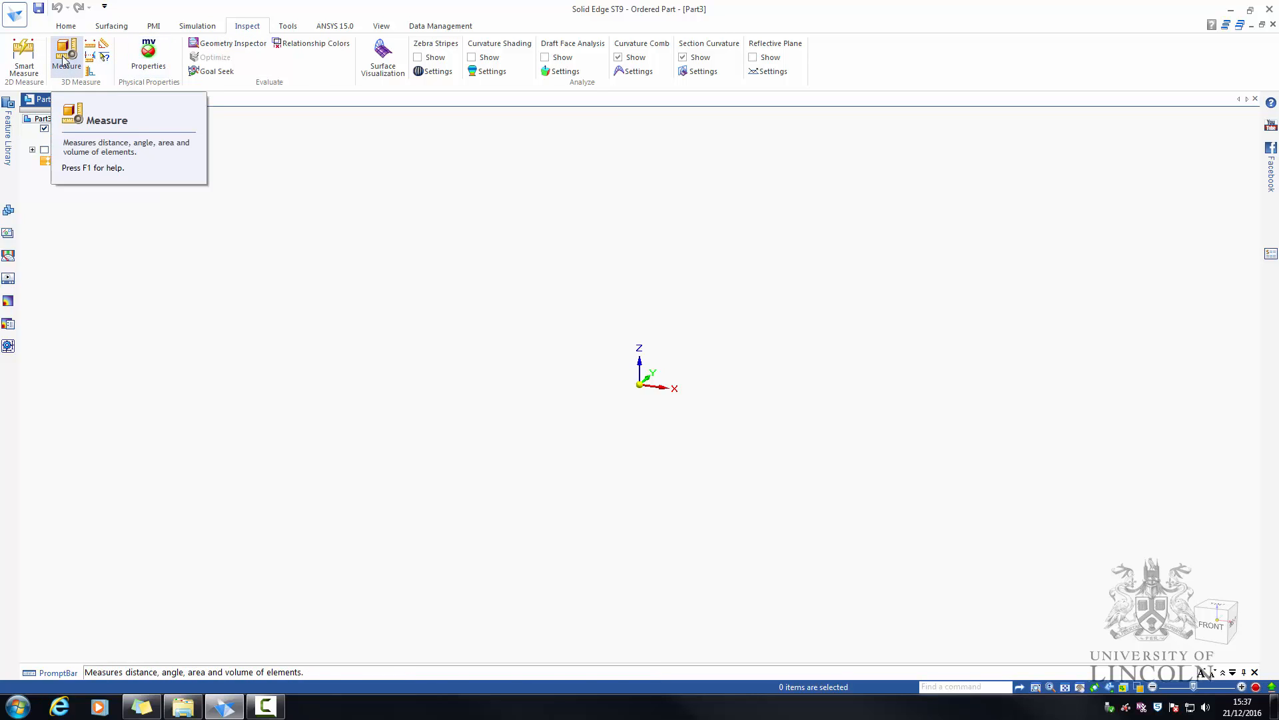
click(288, 26)
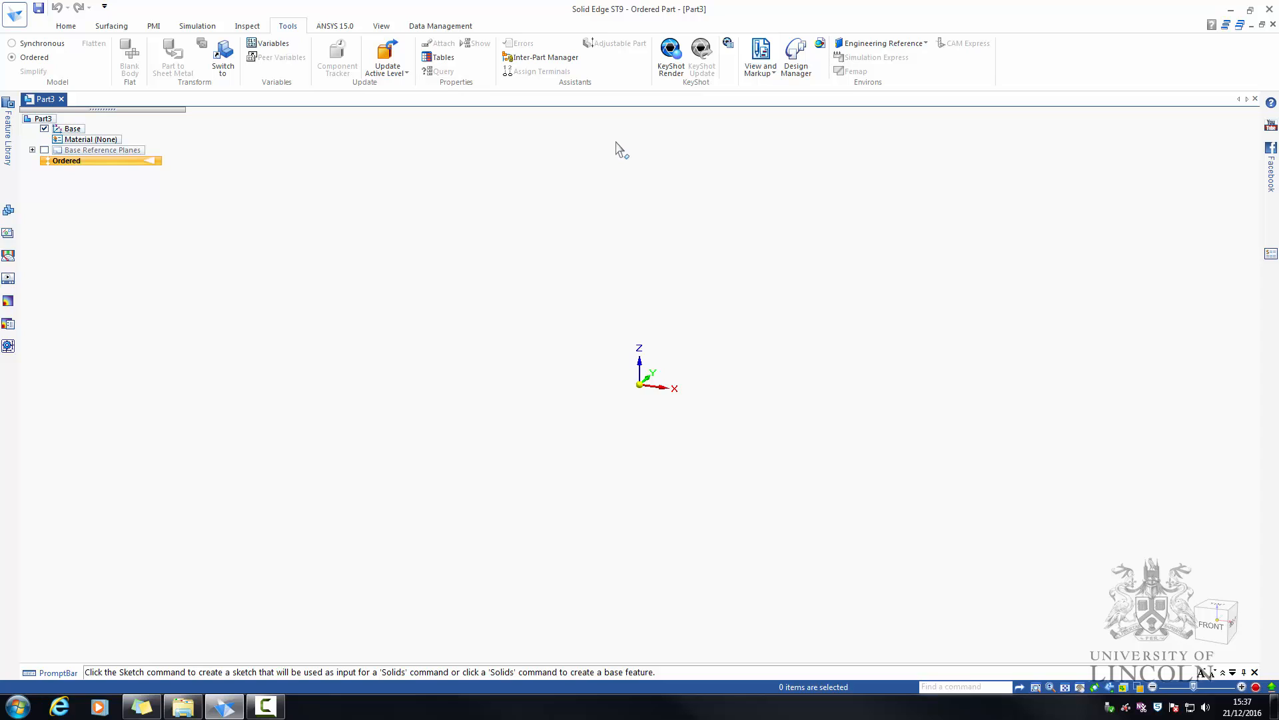
Assign Aluminum, 1060 as the part's material.
click(65, 26)
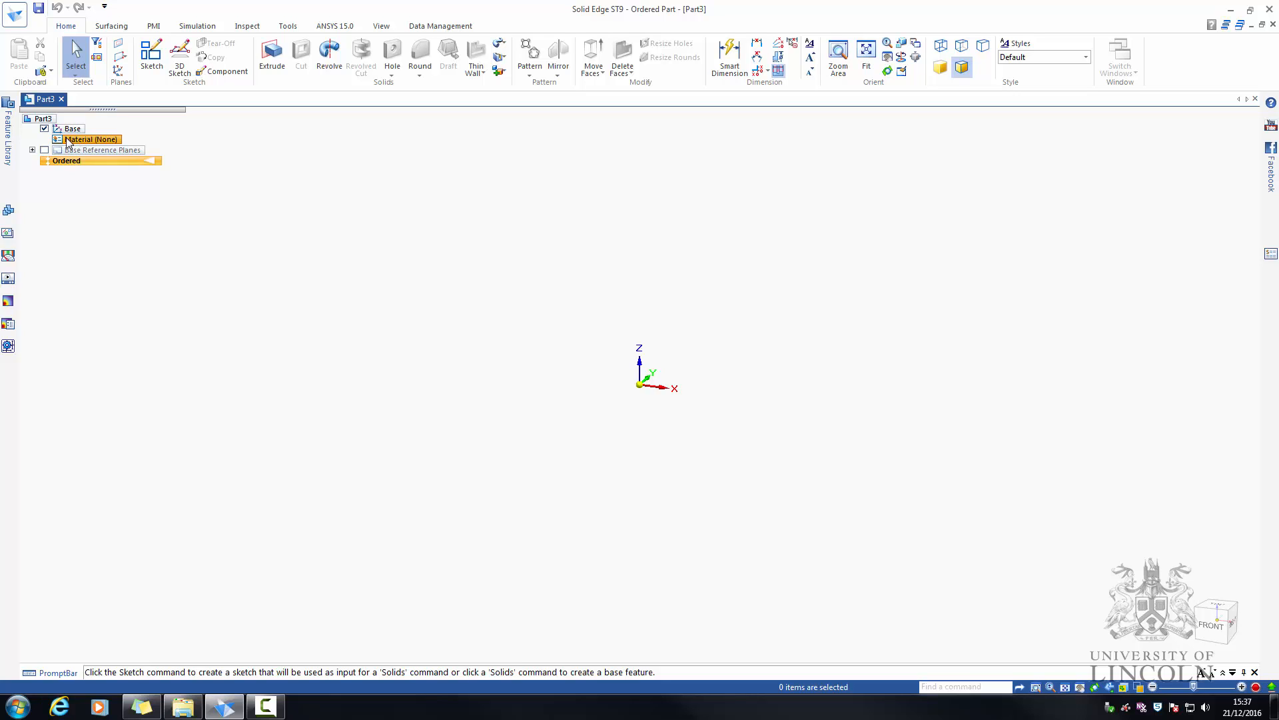
right_click(106, 140)
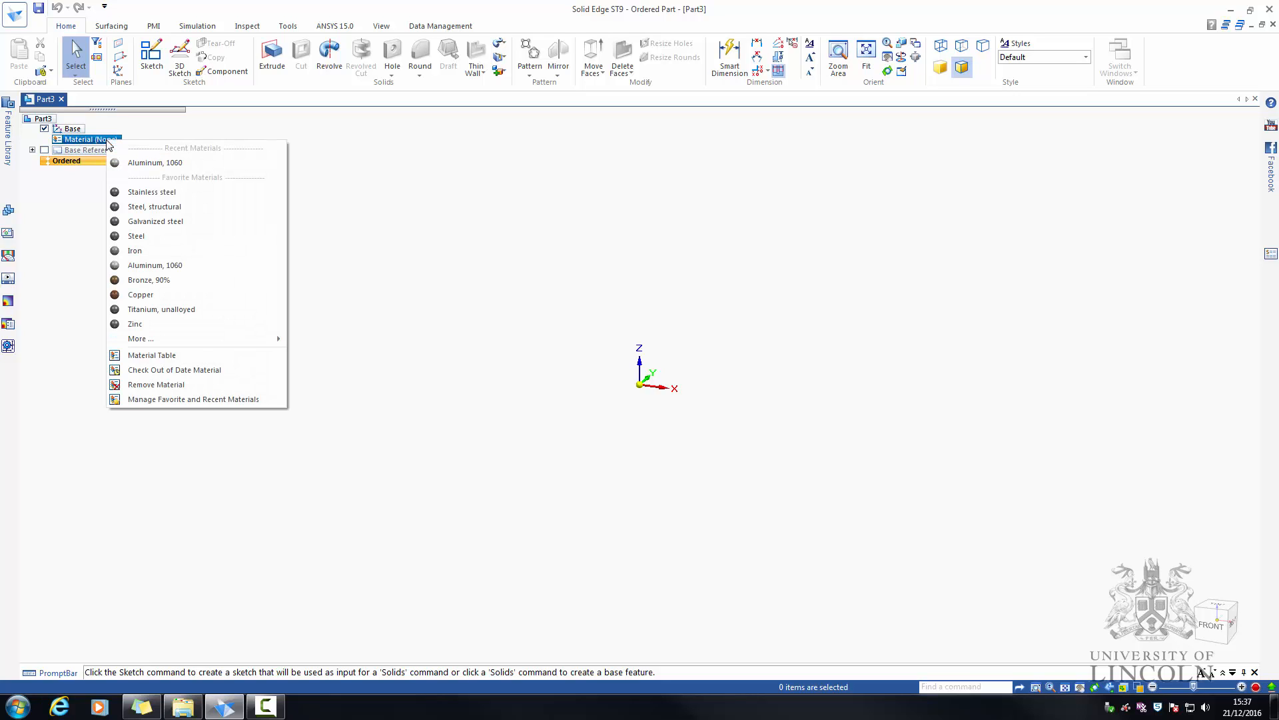
click(144, 163)
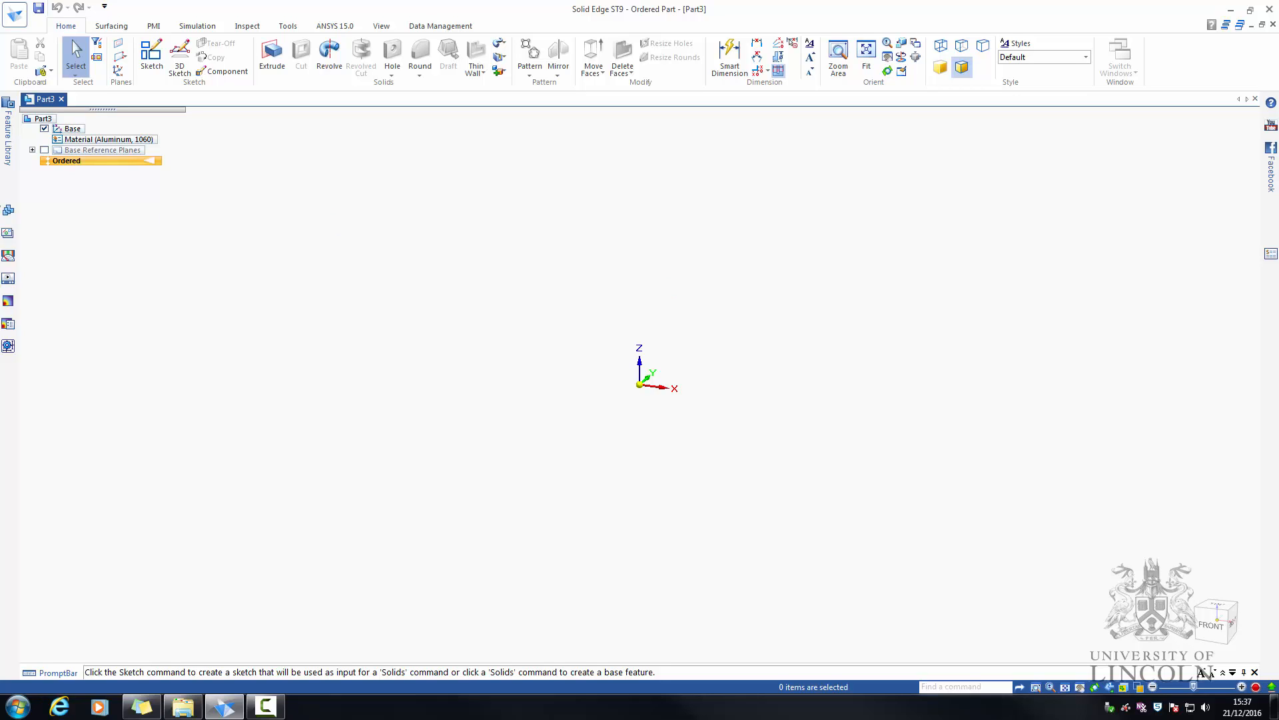
Show the Top (xy), Right (yz) and Front (xz) base reference planes in the model.
click(32, 151)
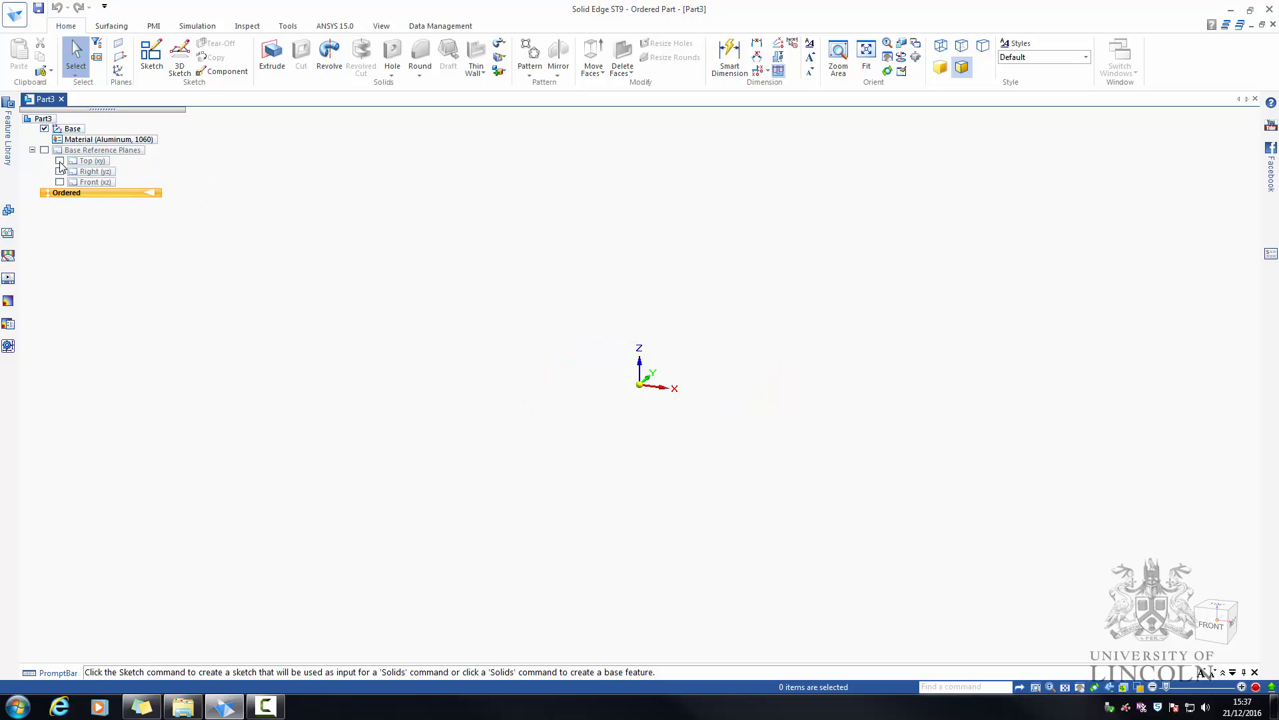
click(60, 161)
click(60, 171)
click(60, 182)
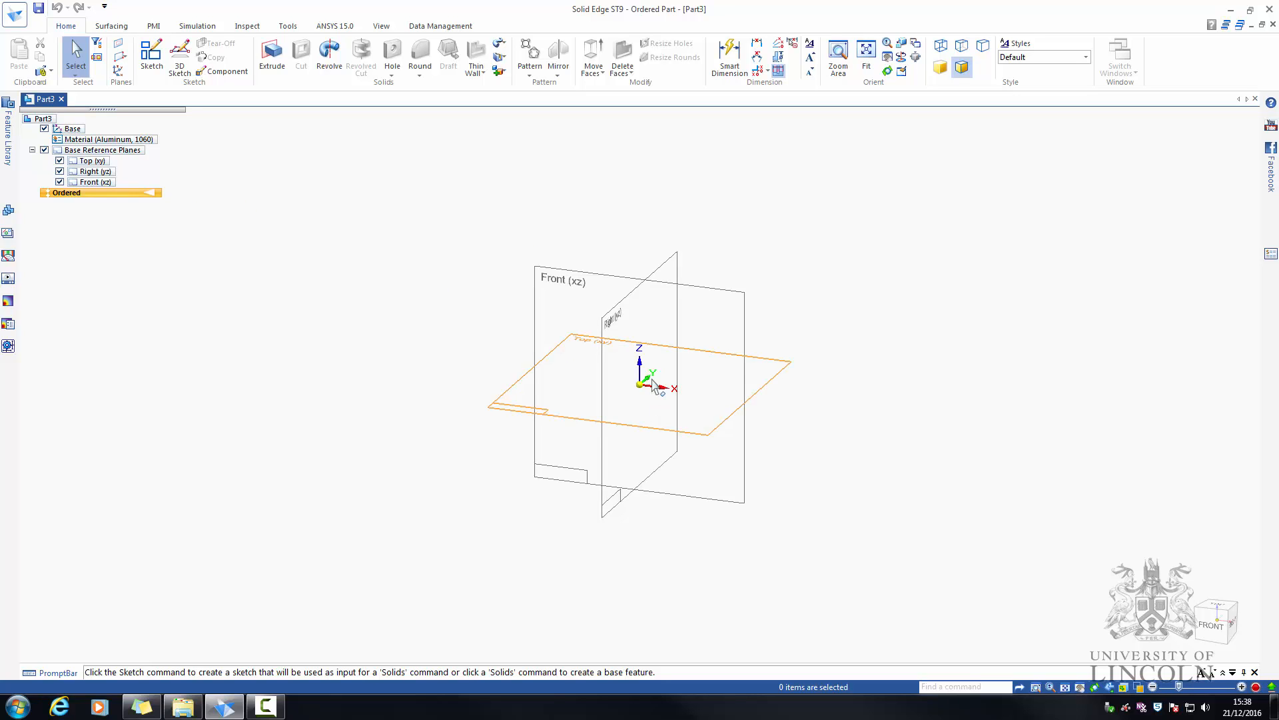
scroll(650, 388, up, 2)
scroll(648, 383, up, 2)
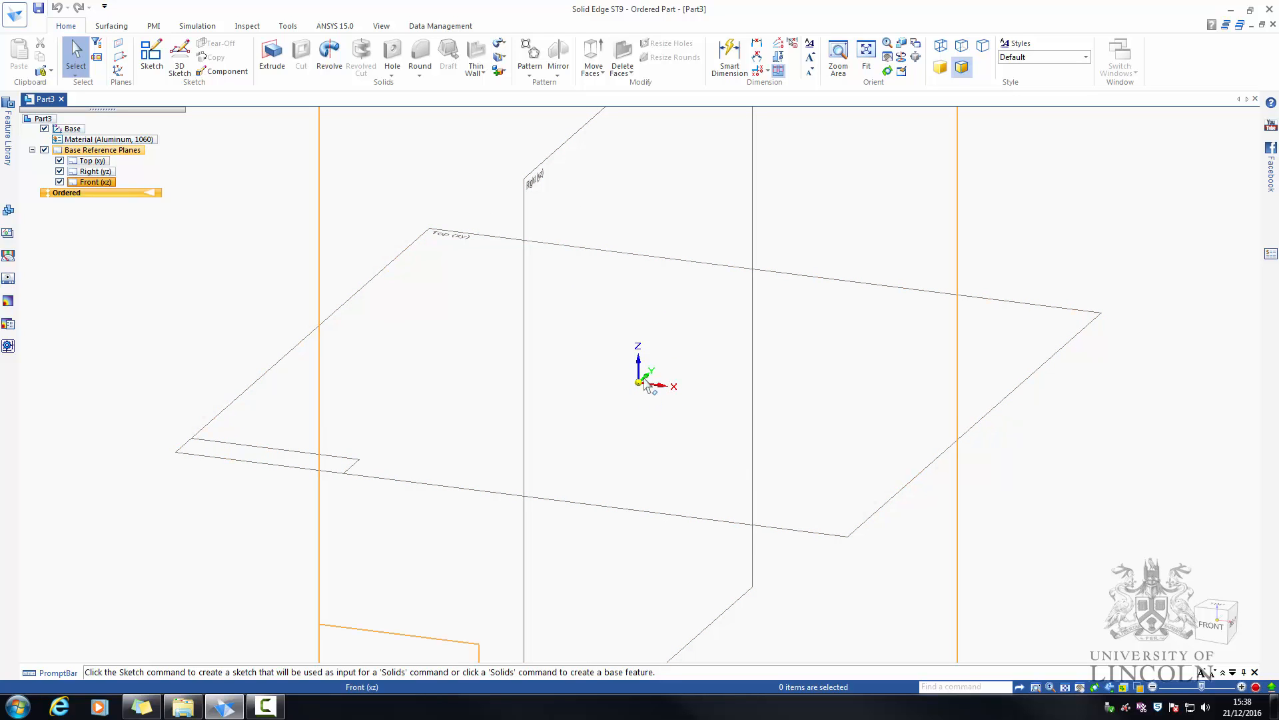
scroll(726, 398, down, 2)
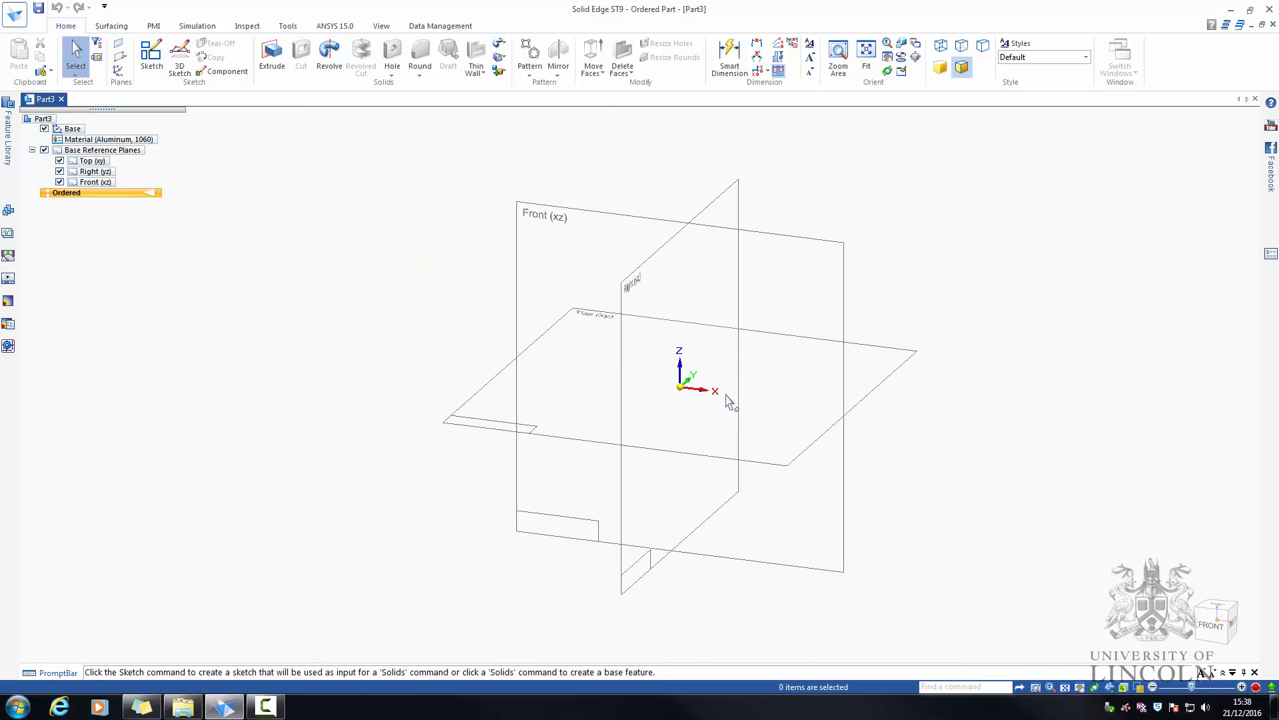
right_click(136, 196)
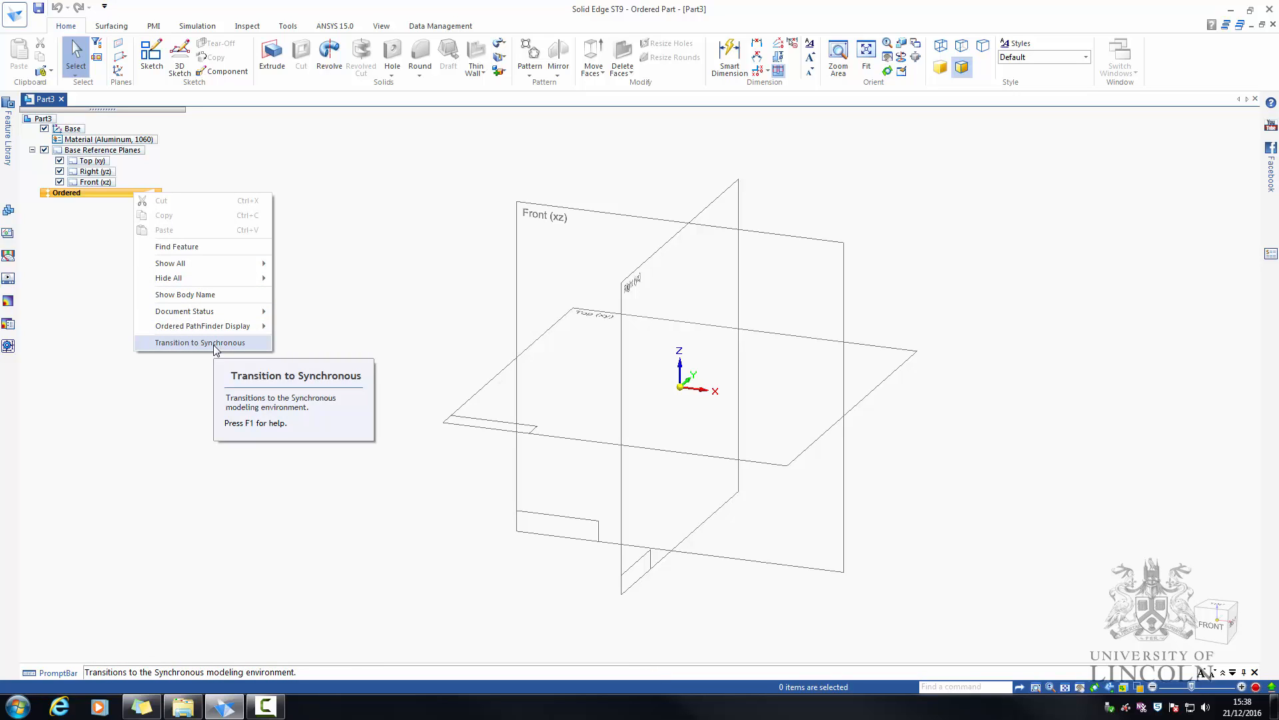
click(384, 270)
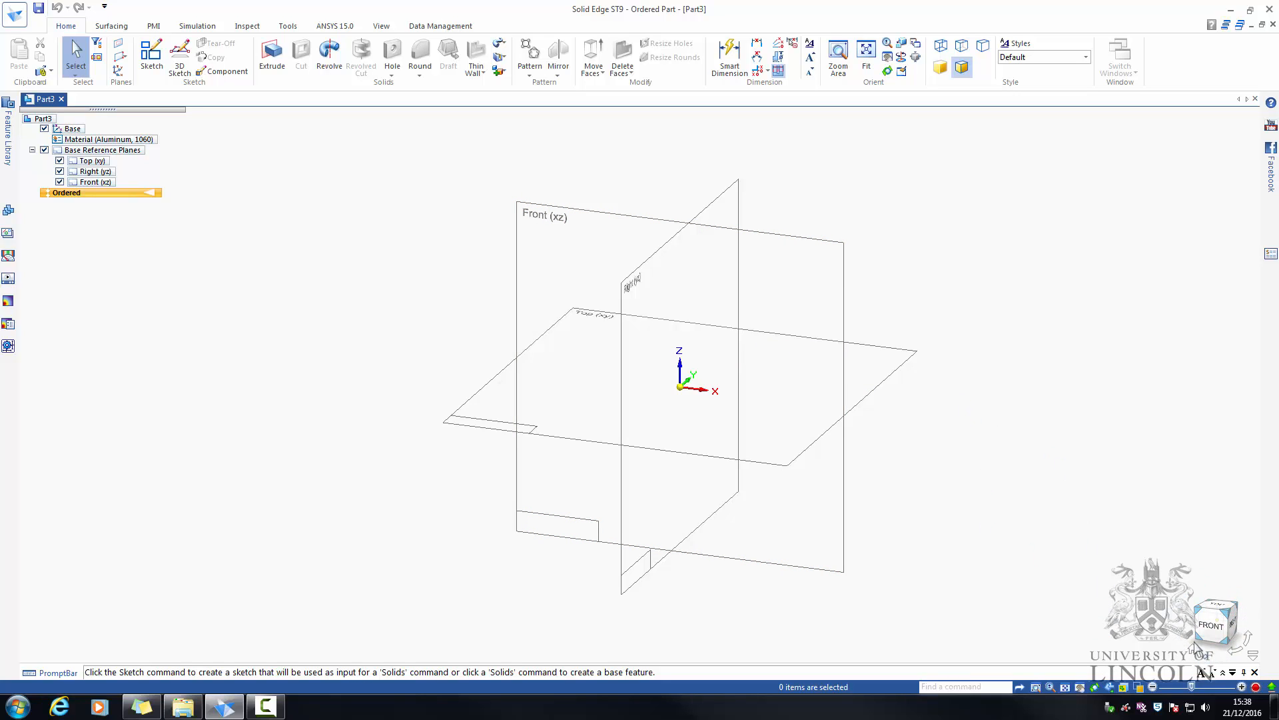
Examine the three base reference planes from isometric directions and from the top, back, right and bottom views.
click(1251, 644)
click(1251, 644)
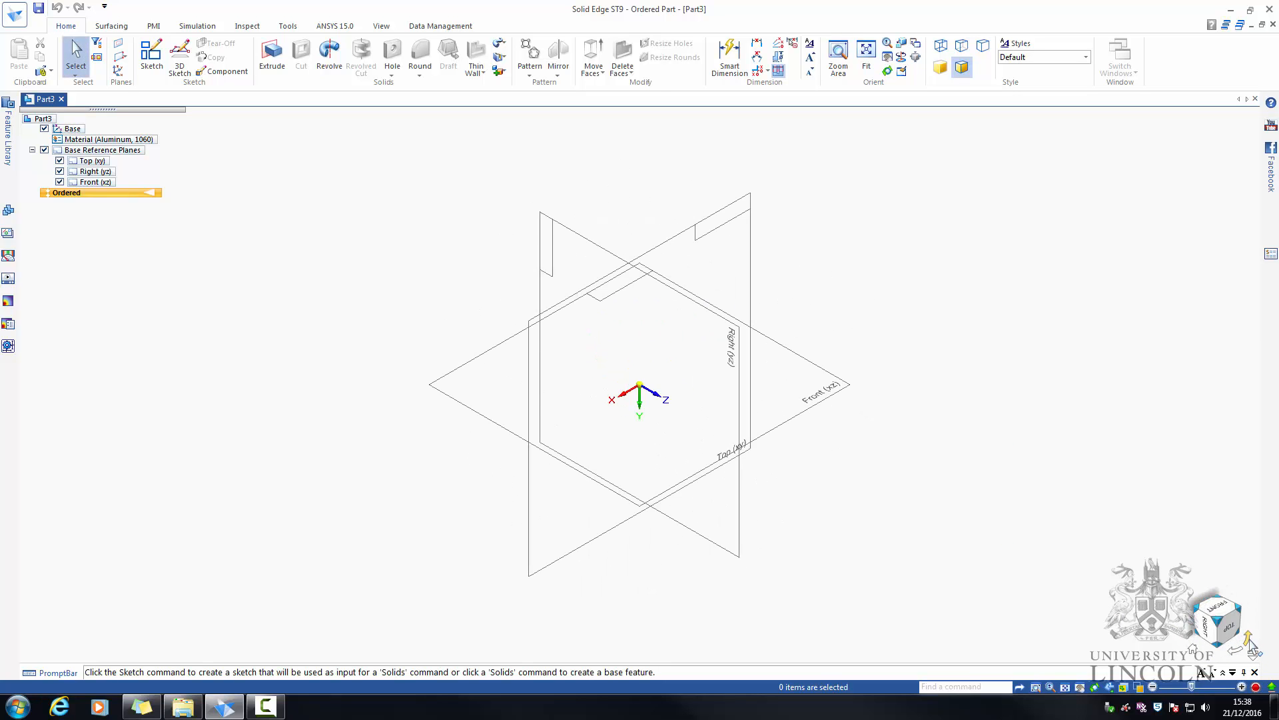
click(1251, 643)
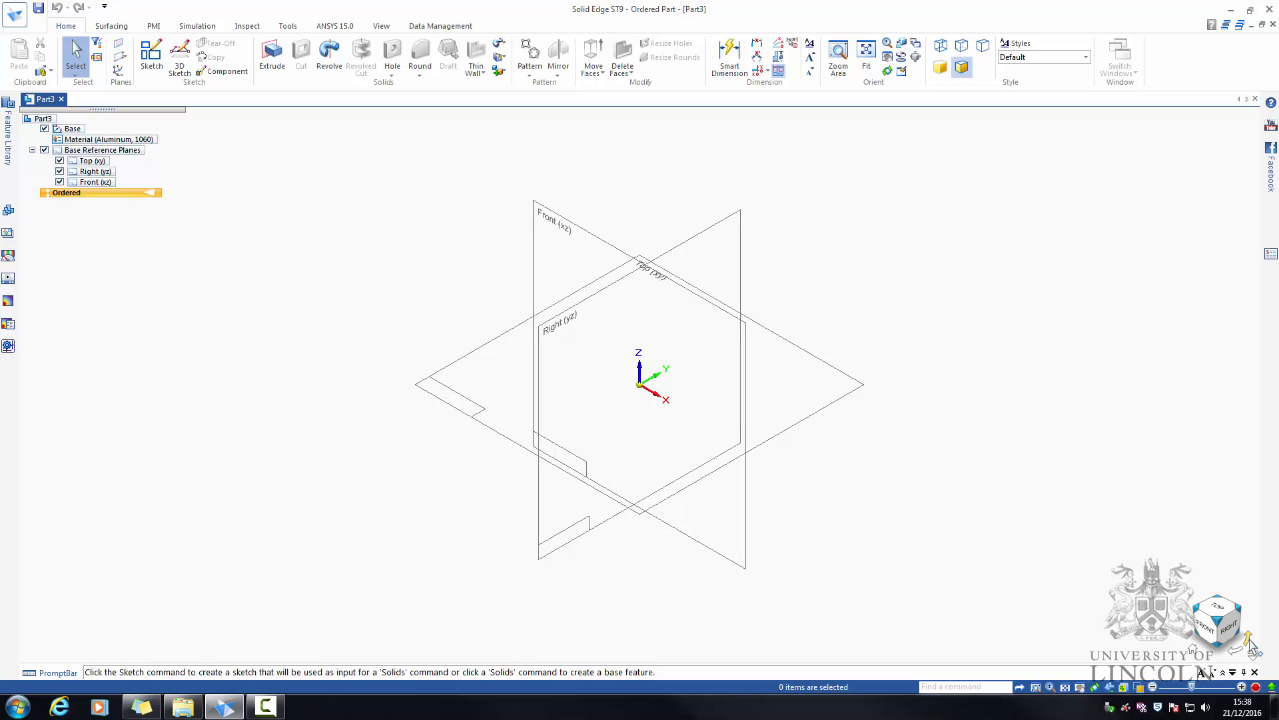
click(1217, 604)
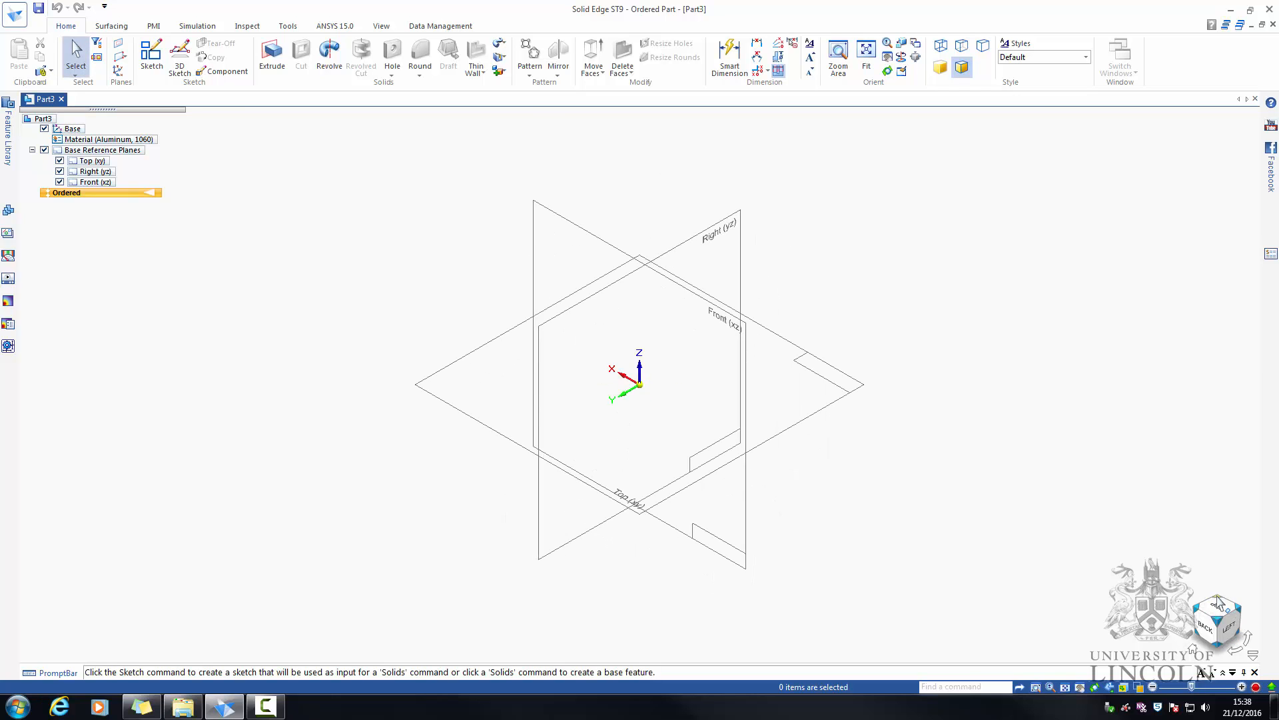
click(1240, 613)
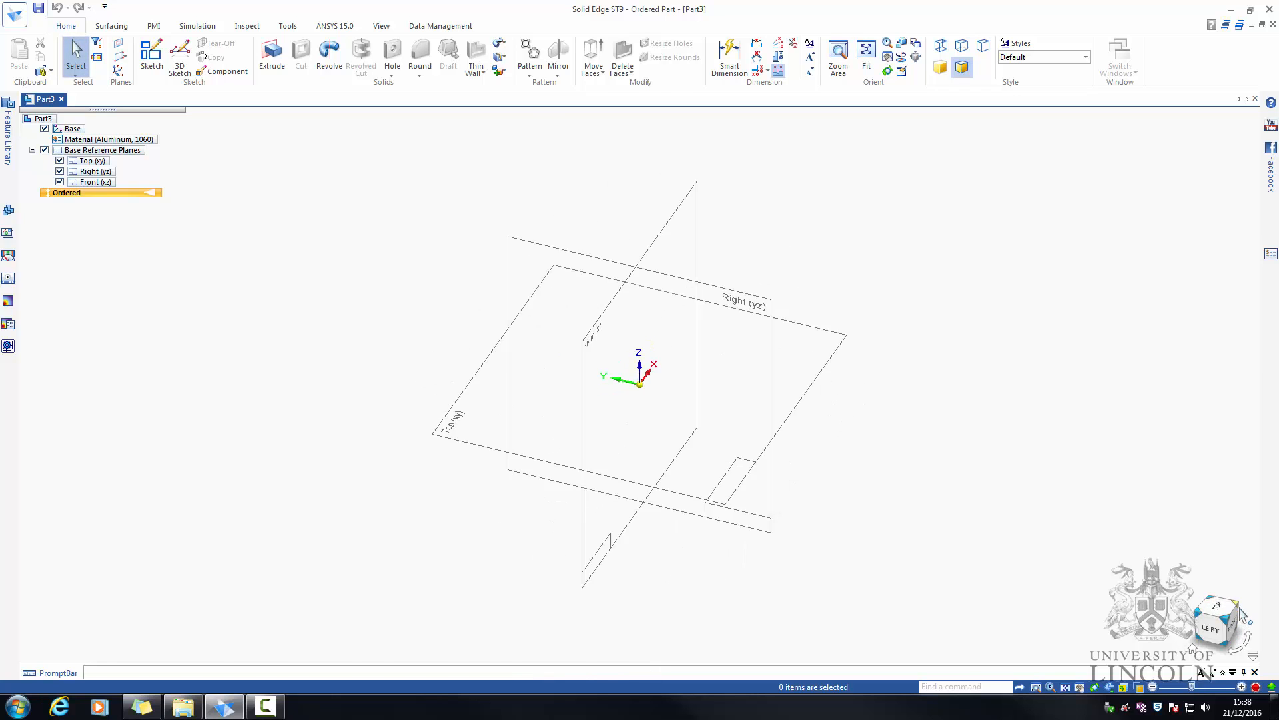
click(1203, 621)
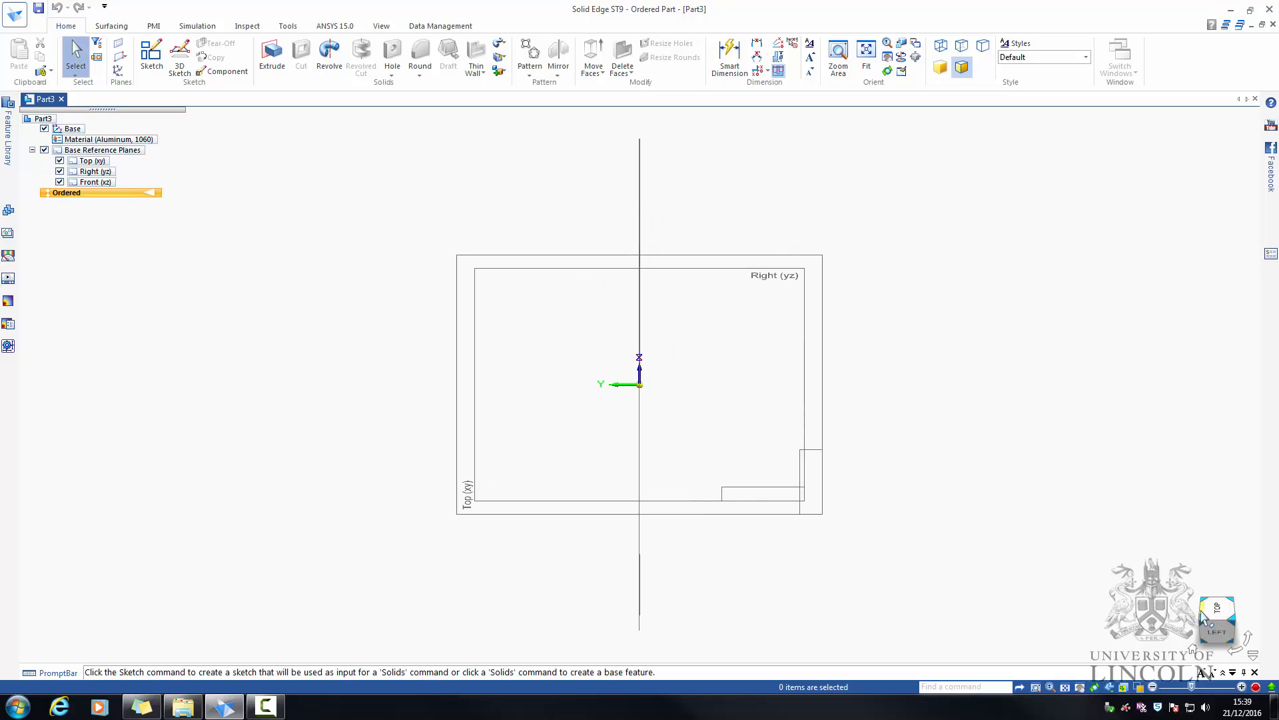
click(1204, 621)
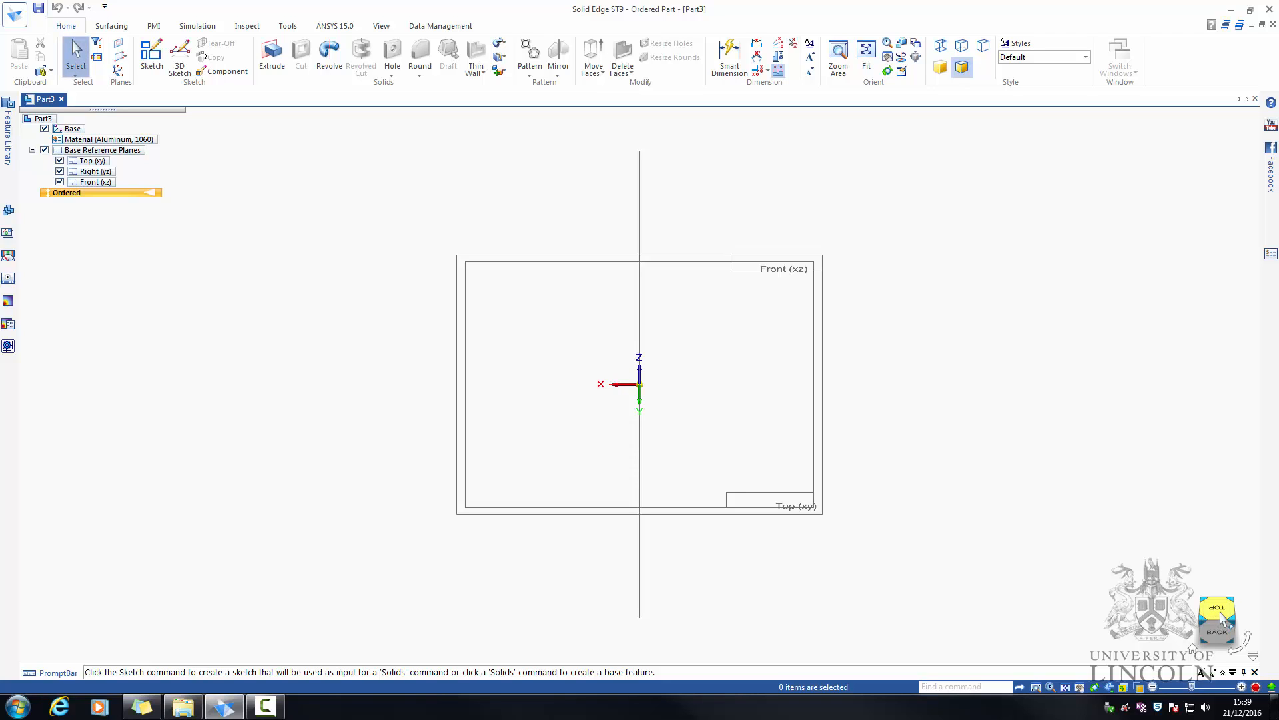
click(1221, 613)
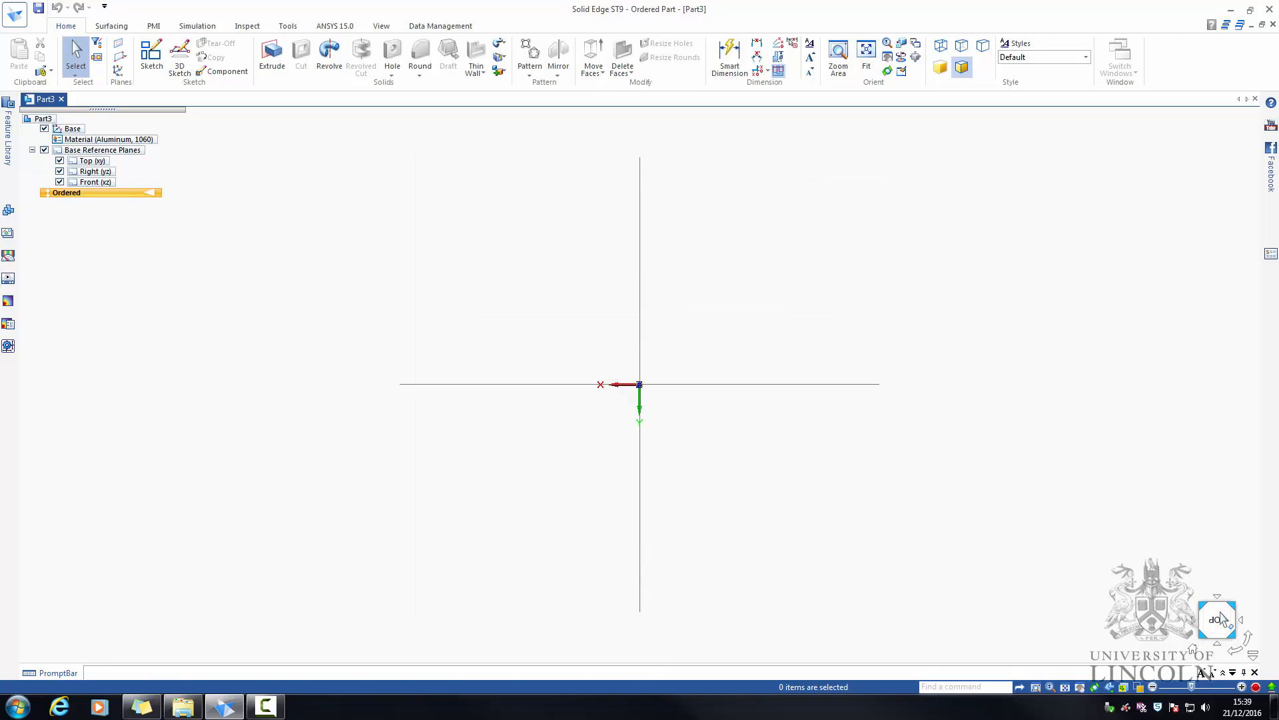
click(1223, 643)
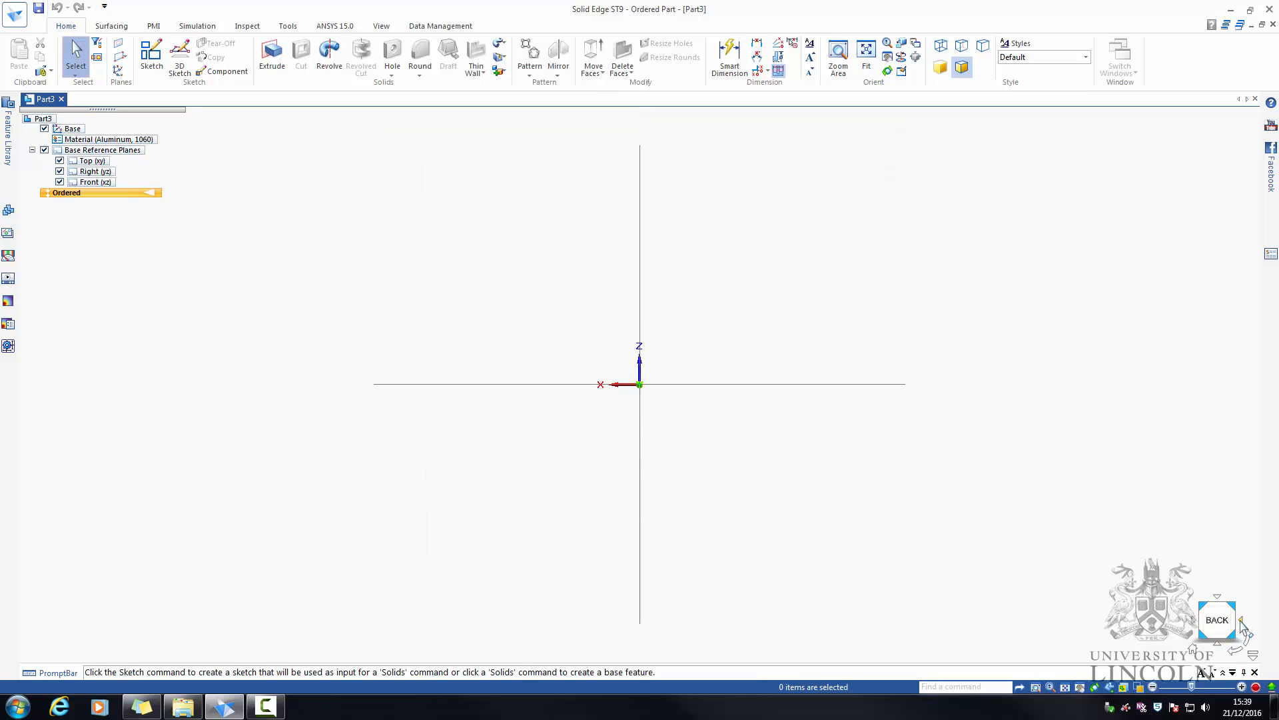
click(1242, 622)
click(1242, 621)
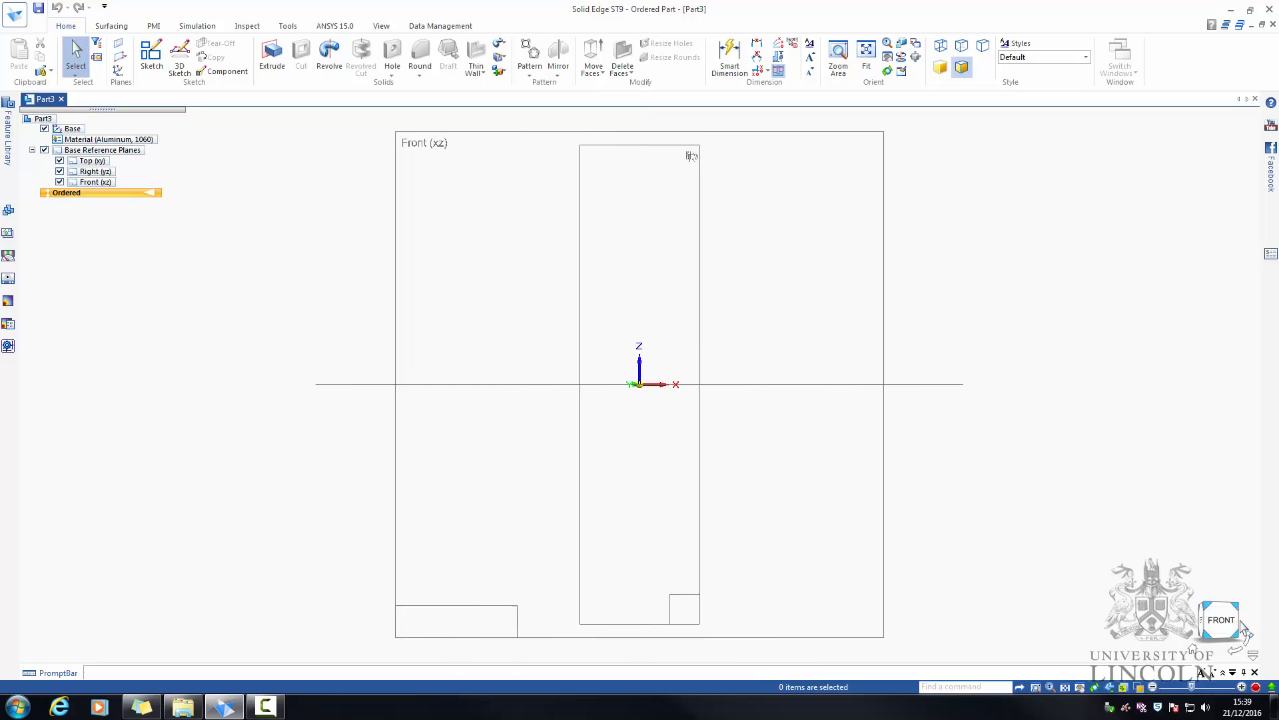
click(1241, 622)
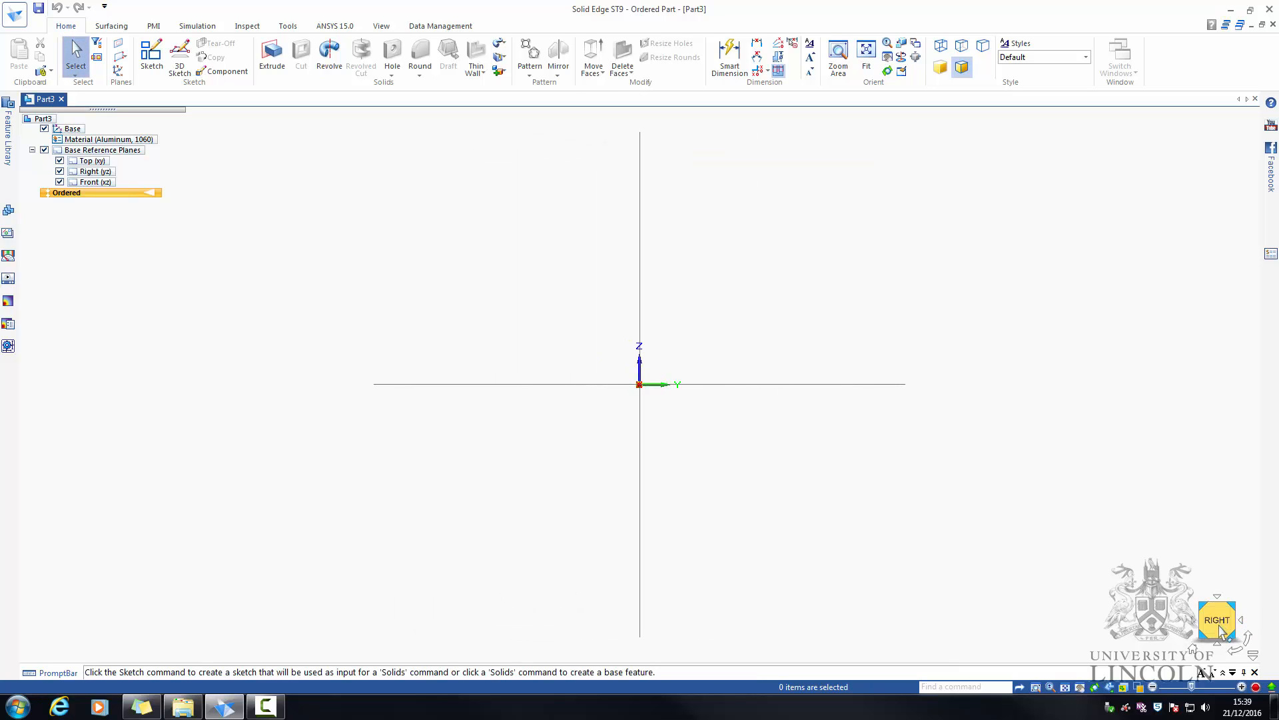
click(1219, 643)
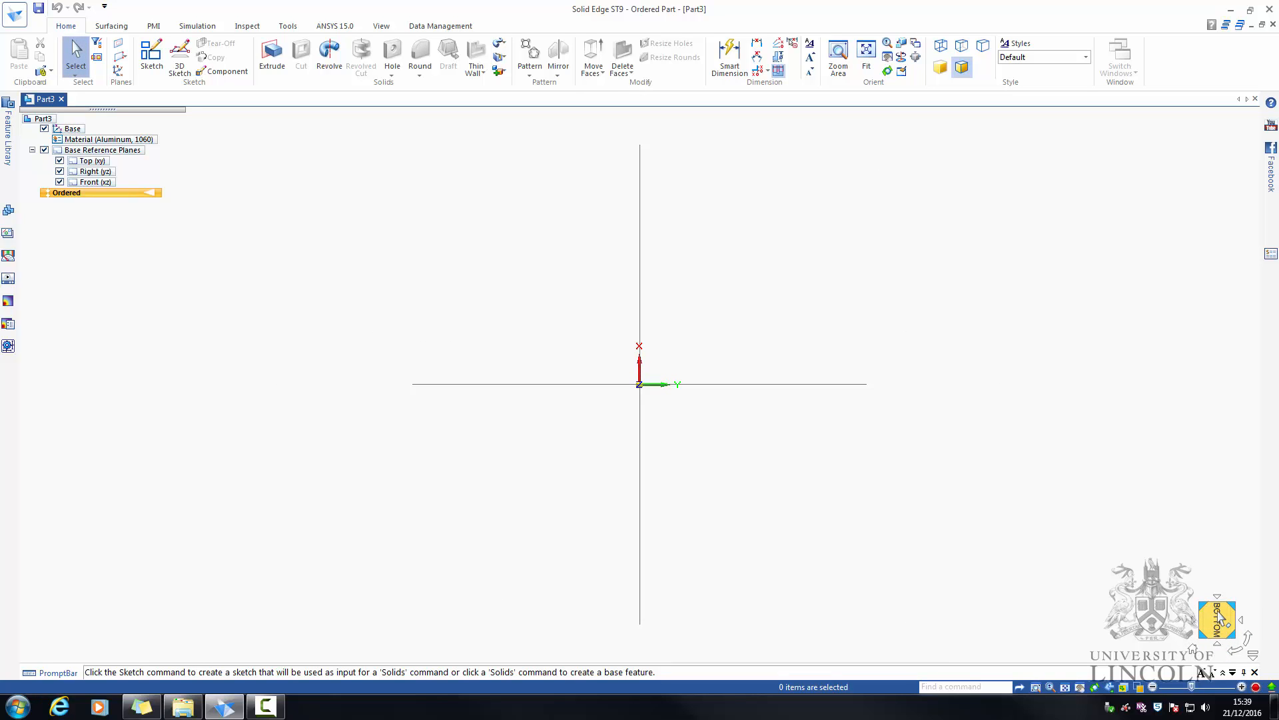
click(1217, 599)
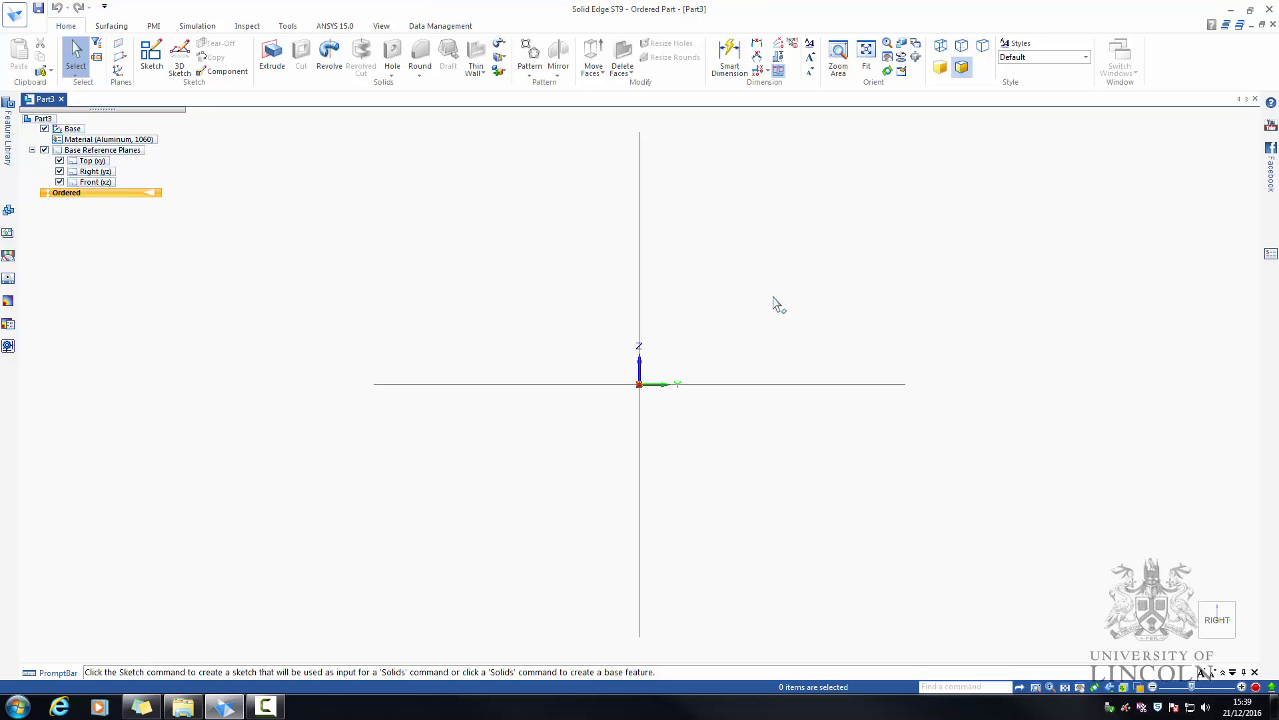
Inspect the reference planes from a free angle at several distances, then return to an isometric view.
middle_drag(773, 303, 408, 263)
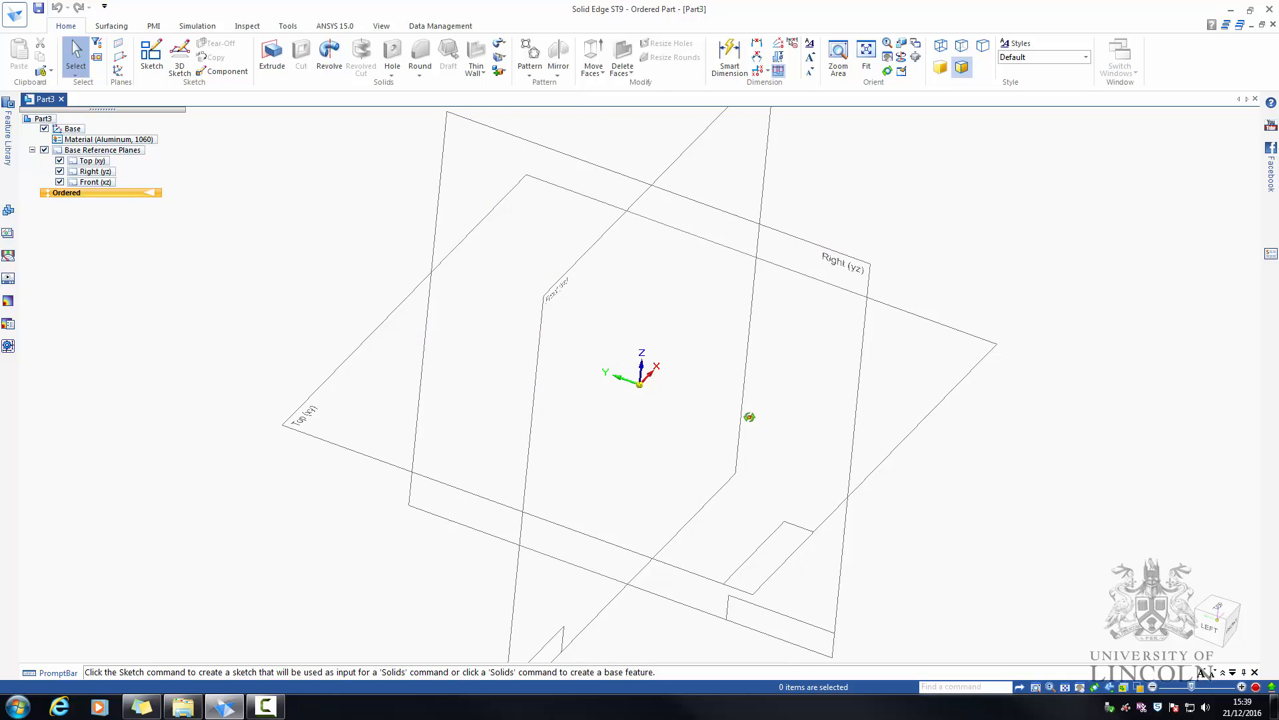
scroll(702, 388, down, 4)
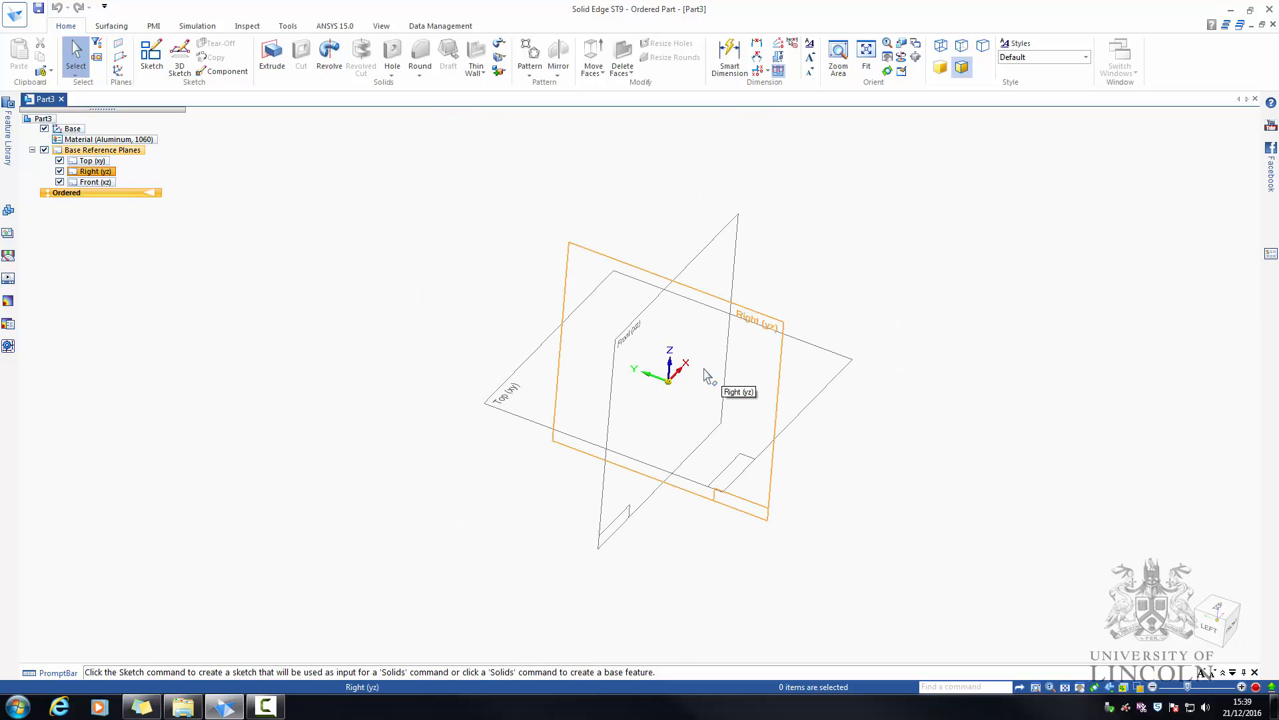
scroll(721, 385, up, 5)
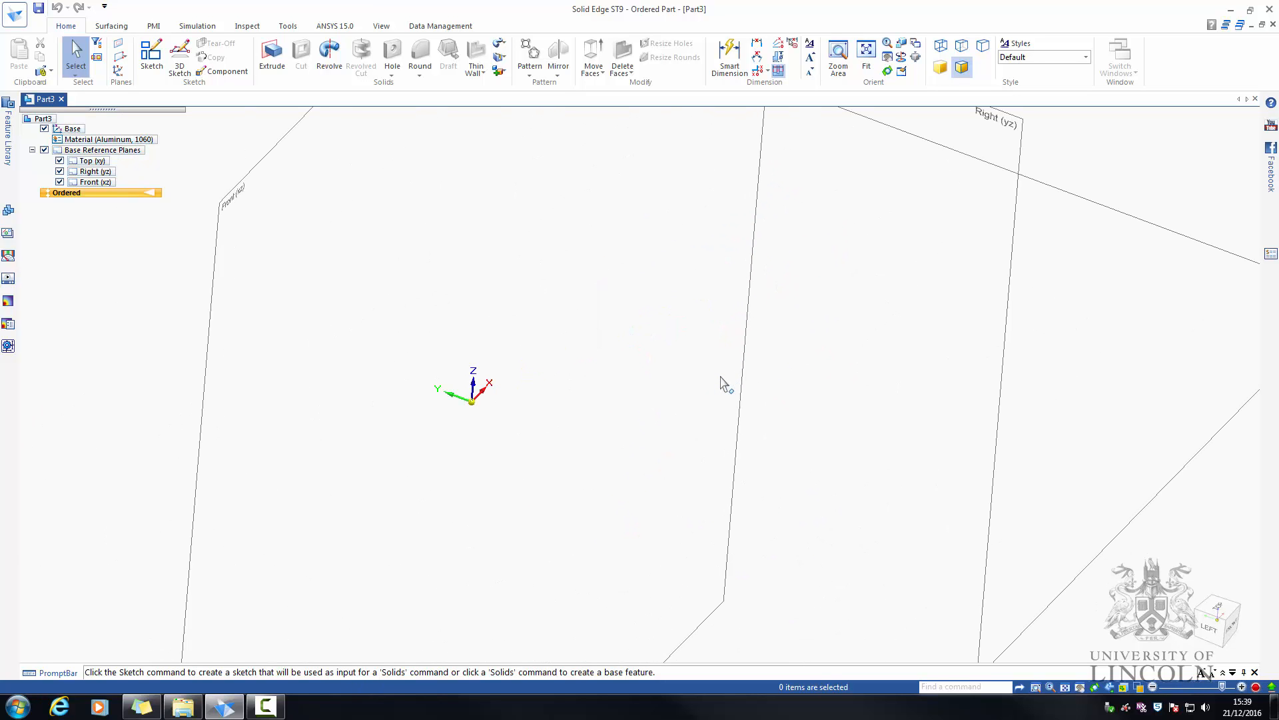
scroll(723, 386, down, 5)
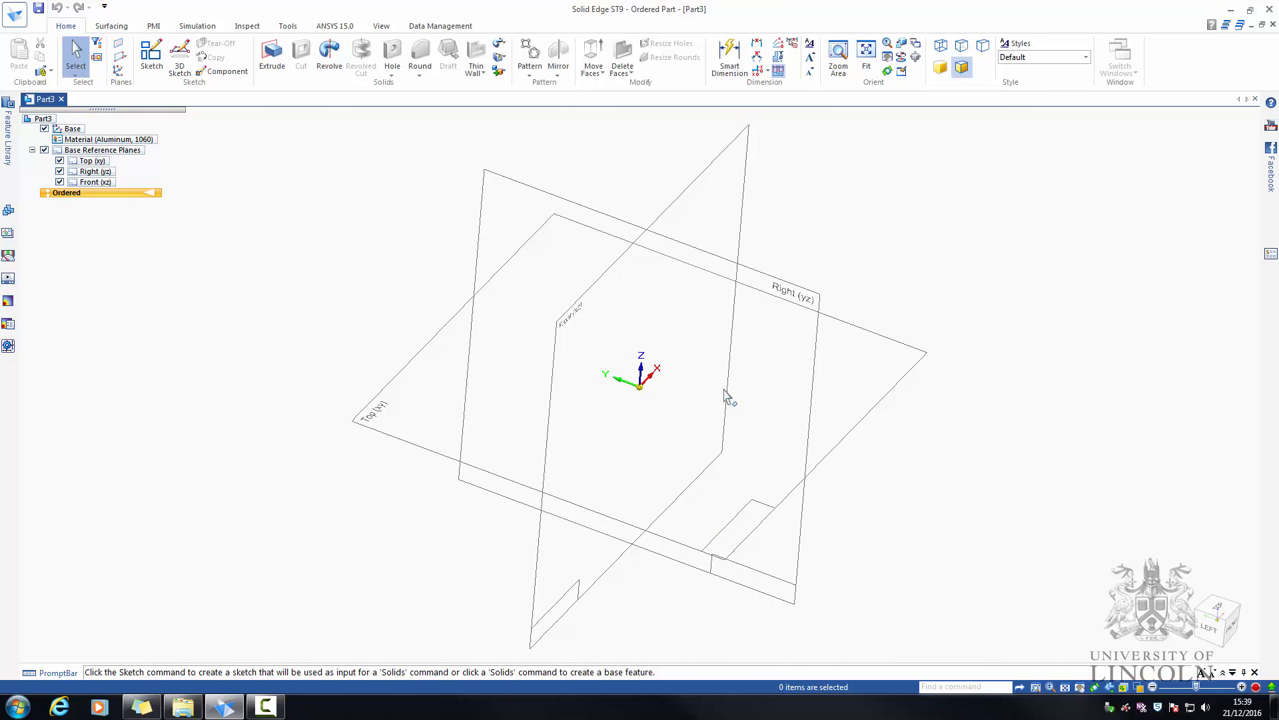
click(1224, 623)
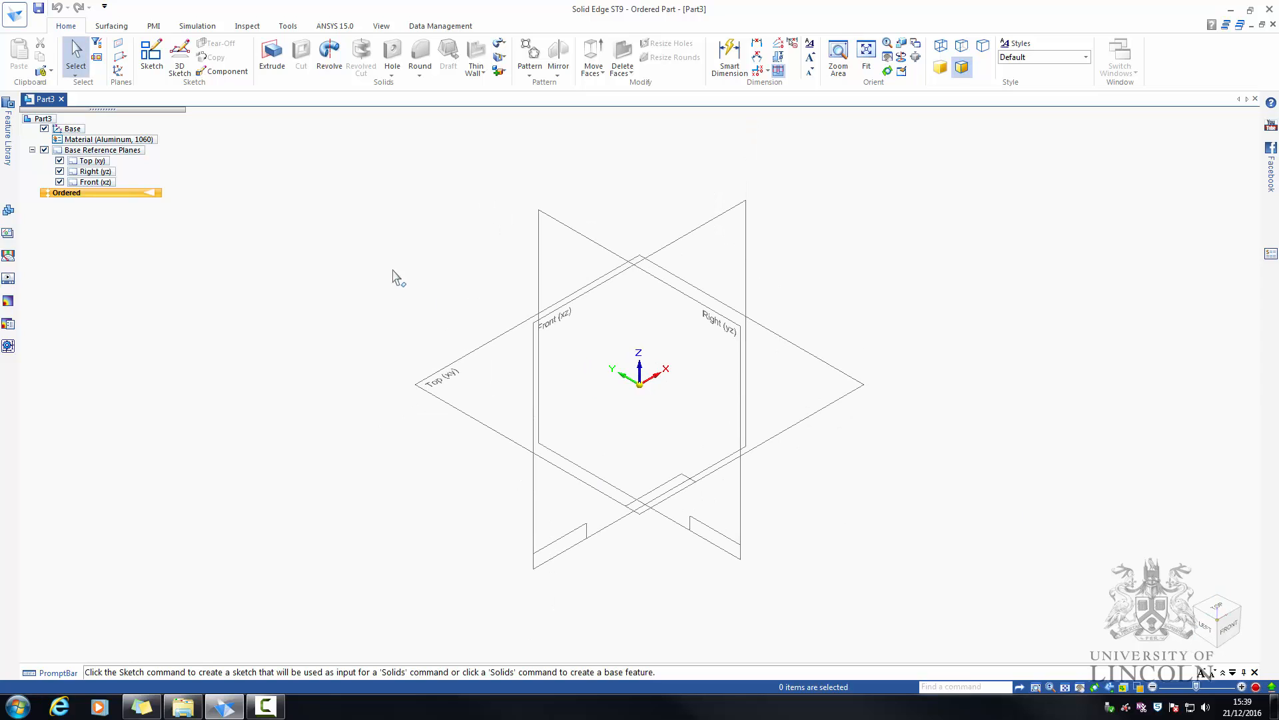
Start a sketch on a plane parallel to the Top (xy) plane, offset 20 mm above it.
click(148, 58)
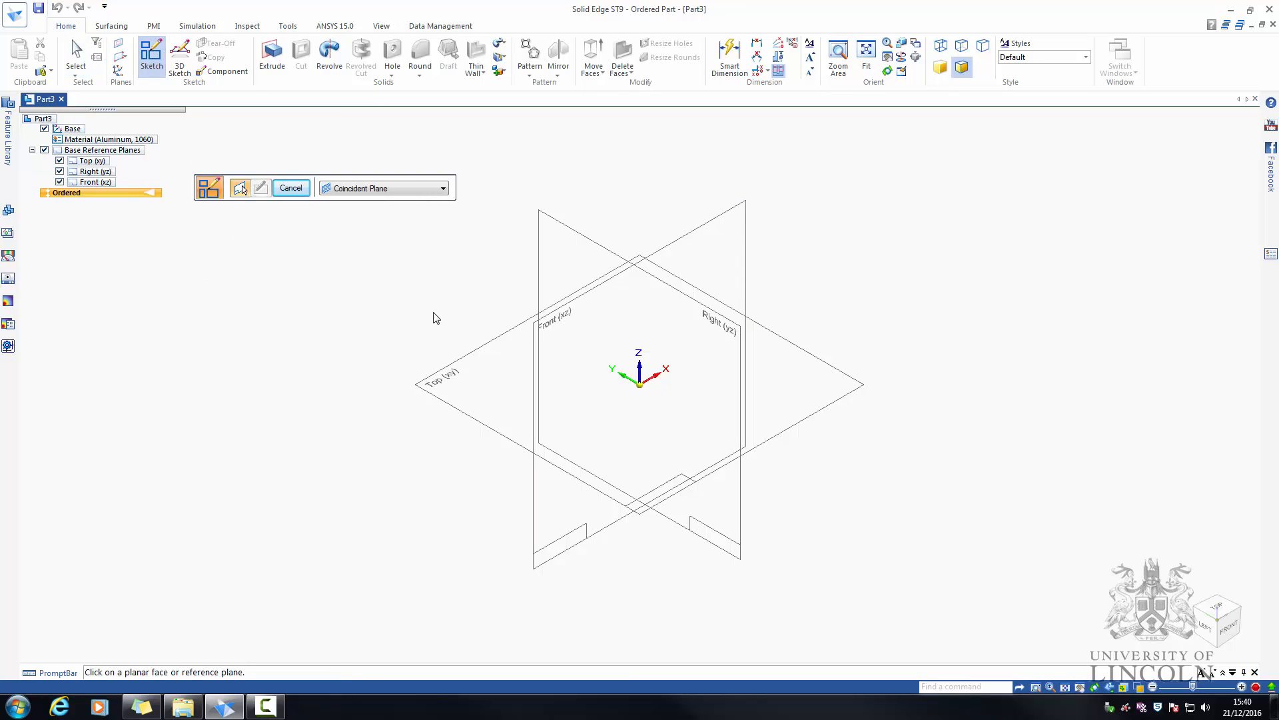
click(364, 188)
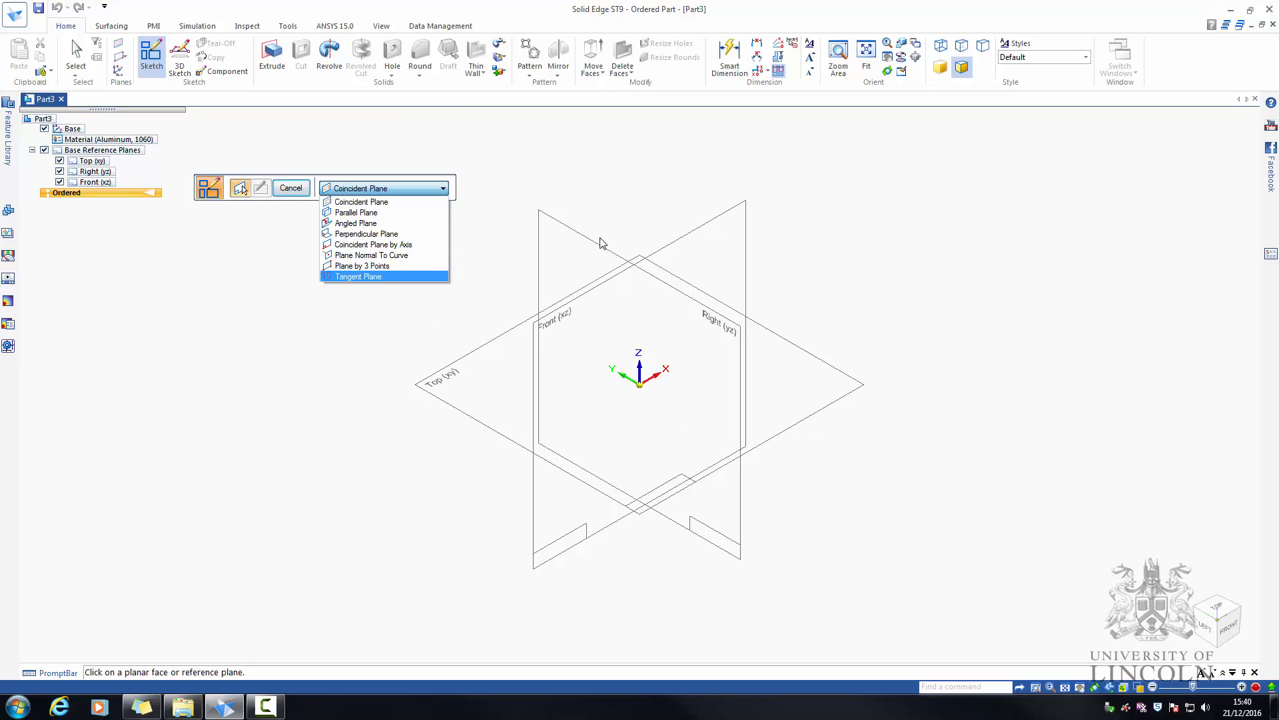
click(354, 202)
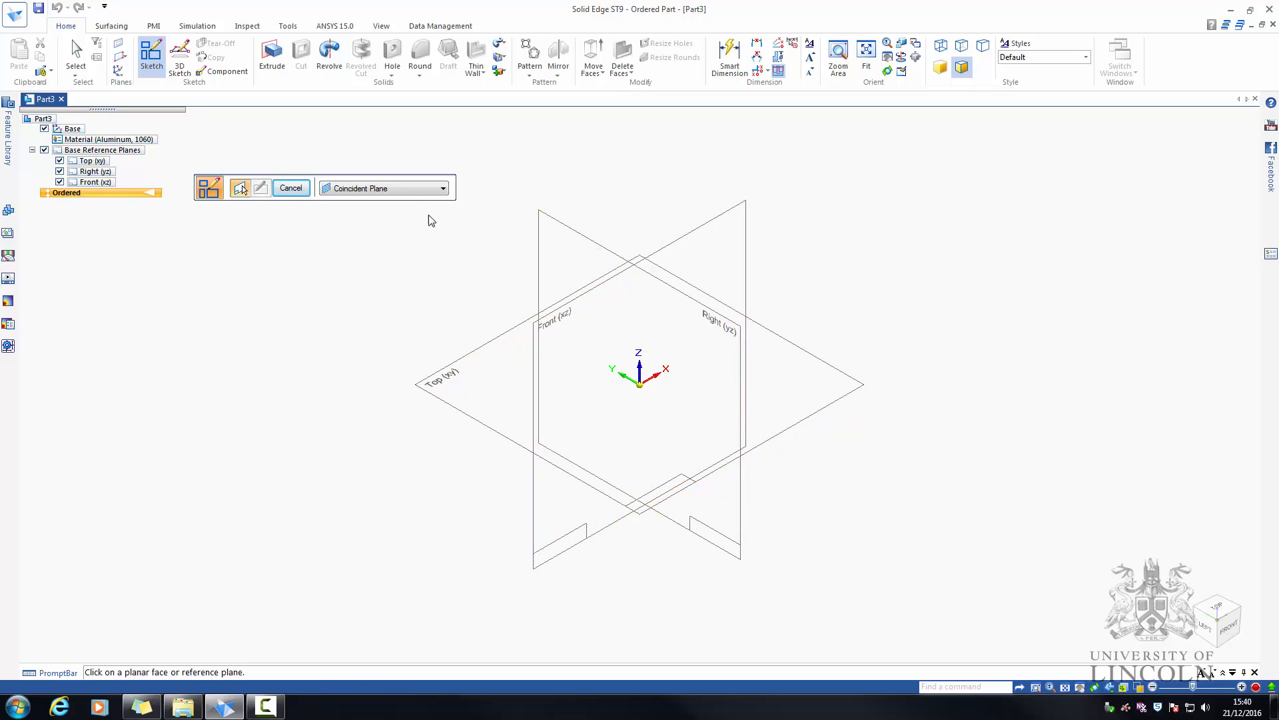
click(403, 190)
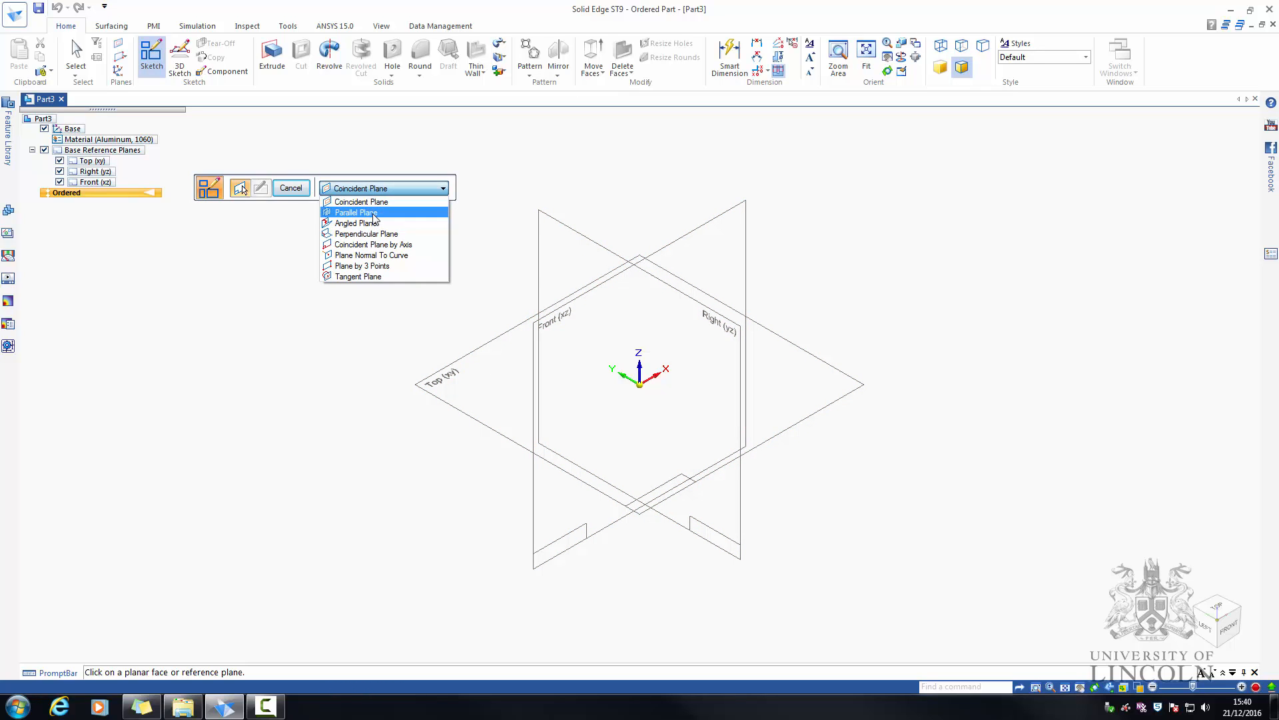
click(373, 215)
click(497, 343)
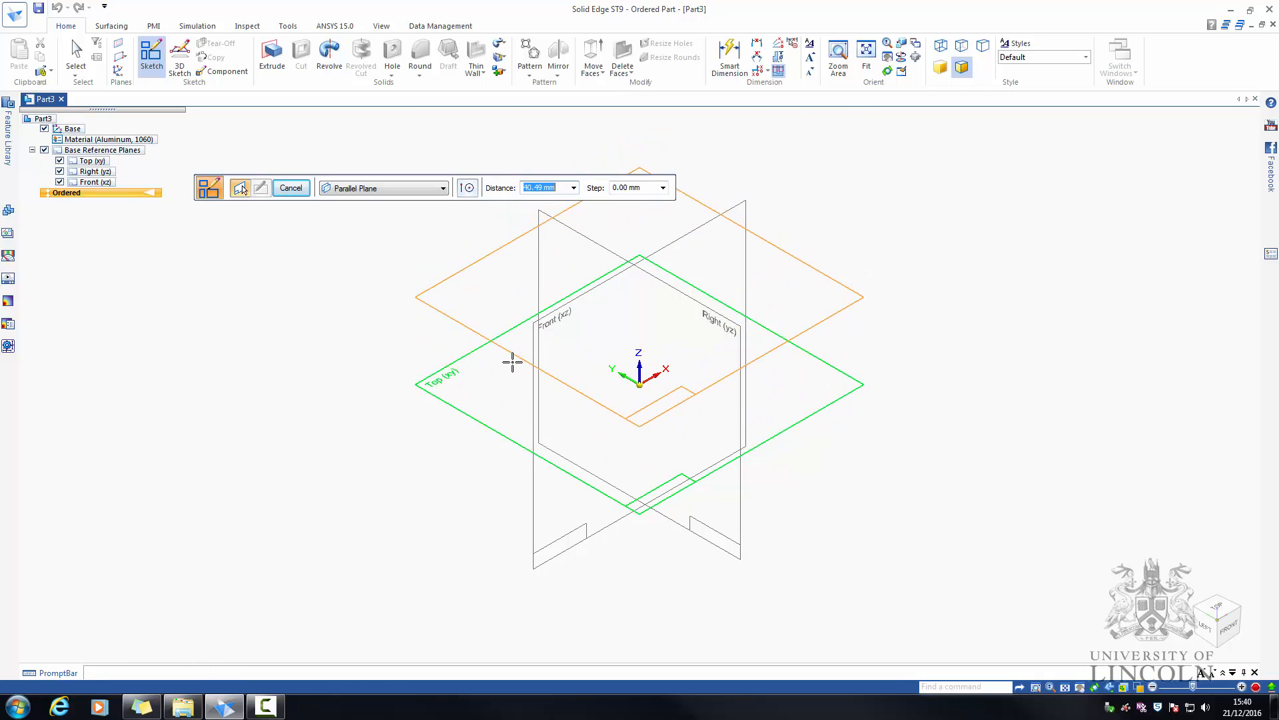
text(20)
key(Tab)
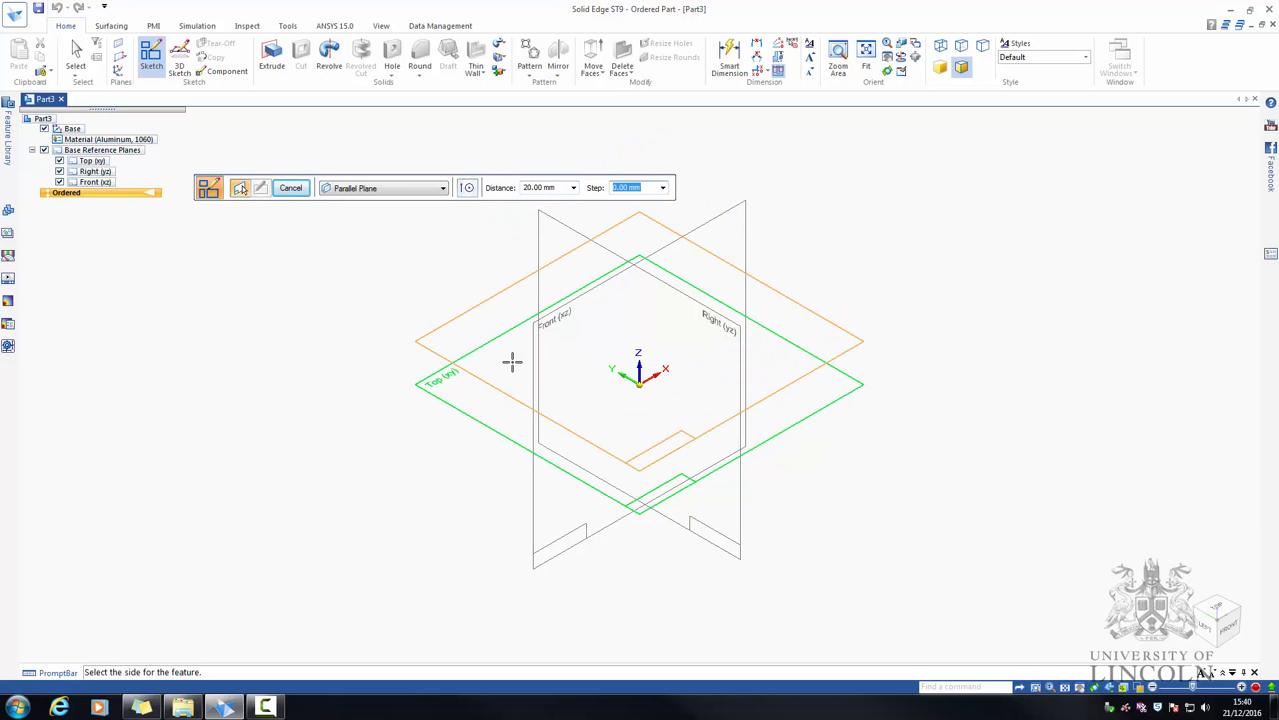
click(501, 253)
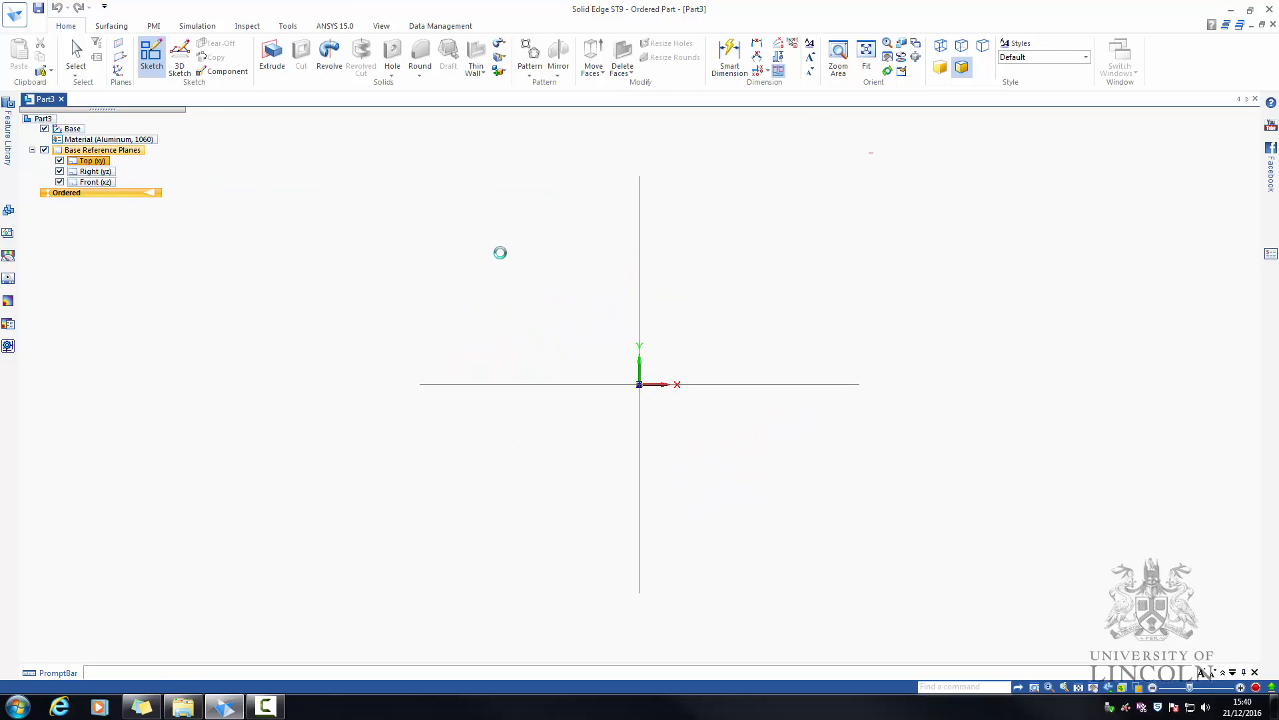